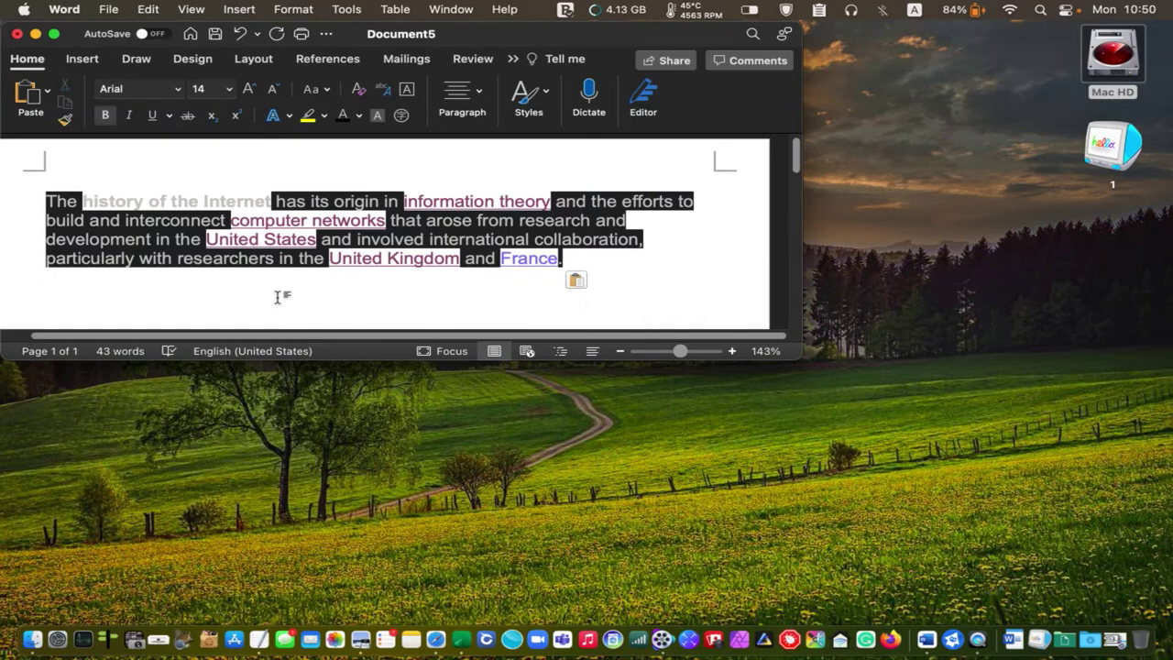
left_click(245, 245)
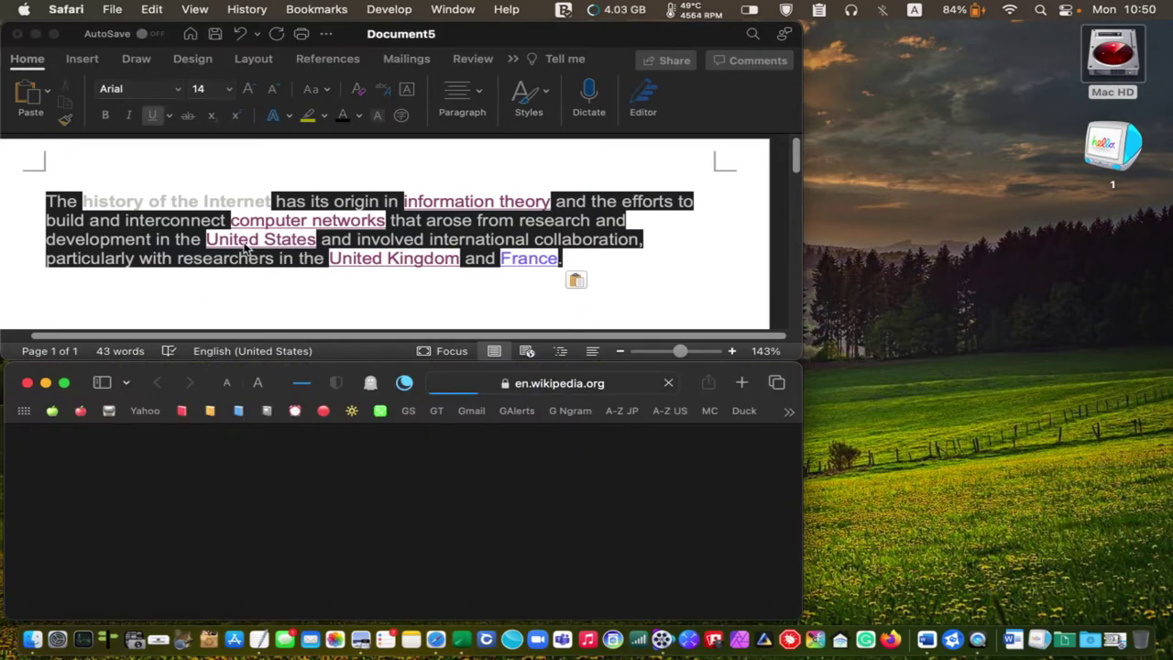
left_click(25, 385)
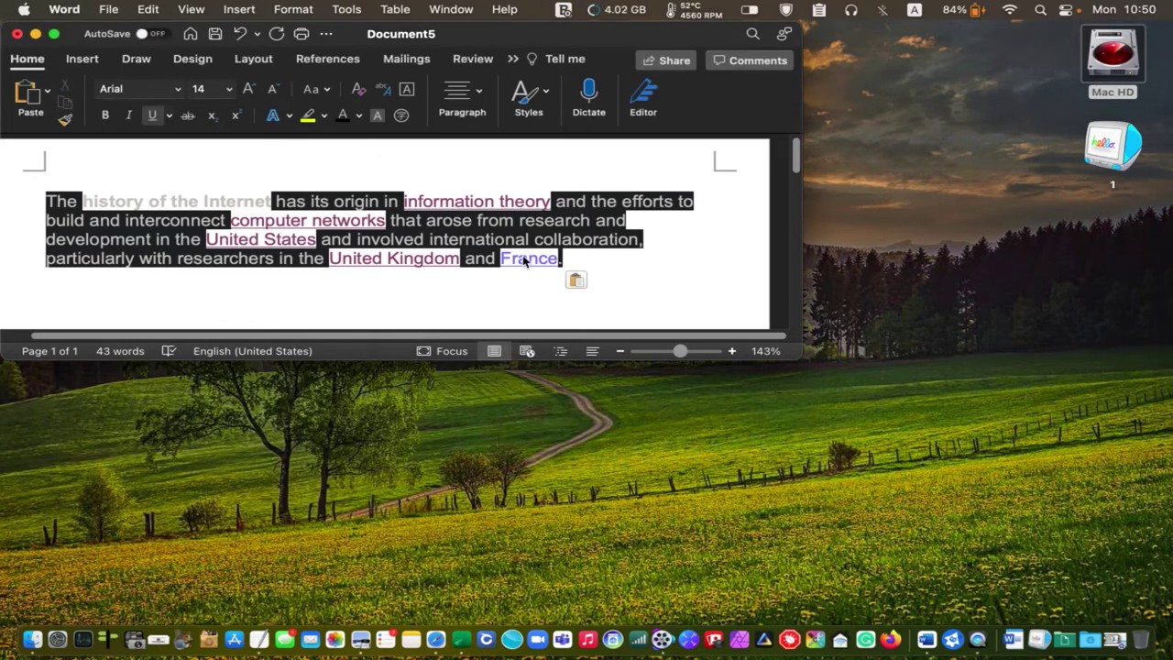
left_click(526, 260)
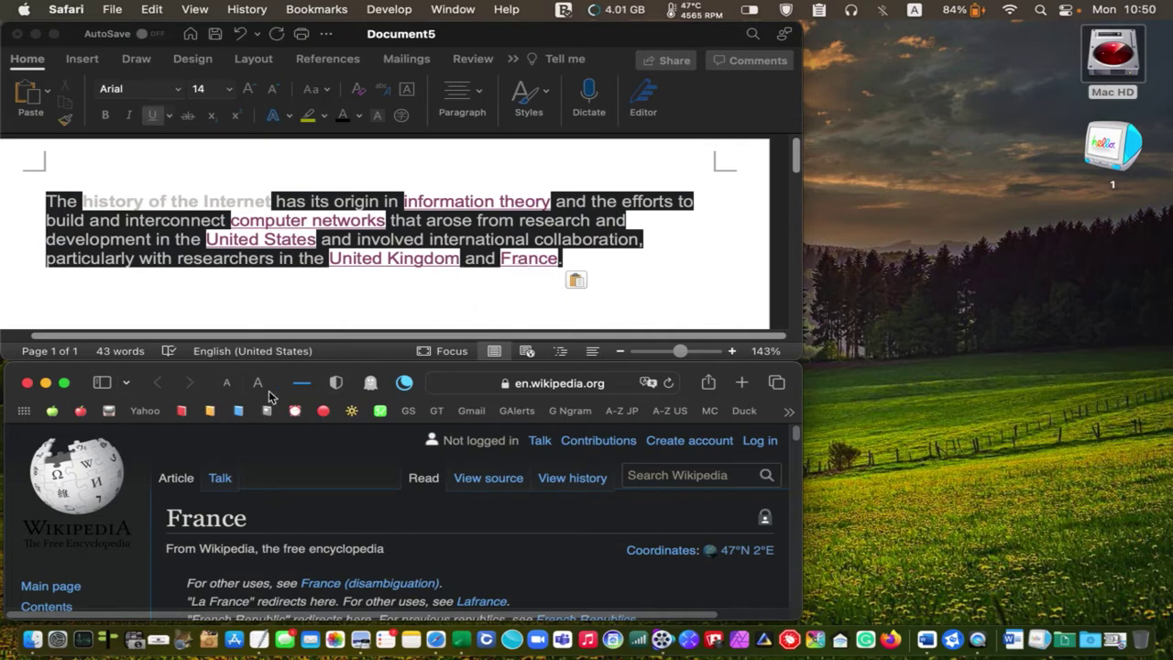
left_click(29, 384)
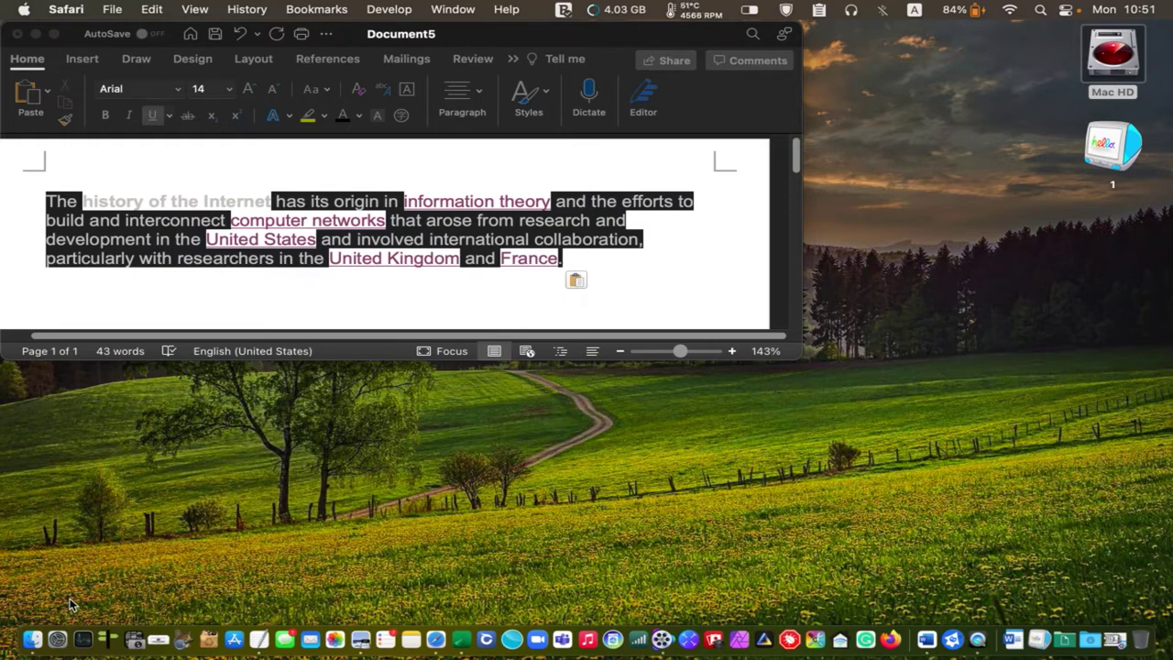
Step: Select the pasted paragraph in Word and apply Clear All Formatting
left_click(479, 37)
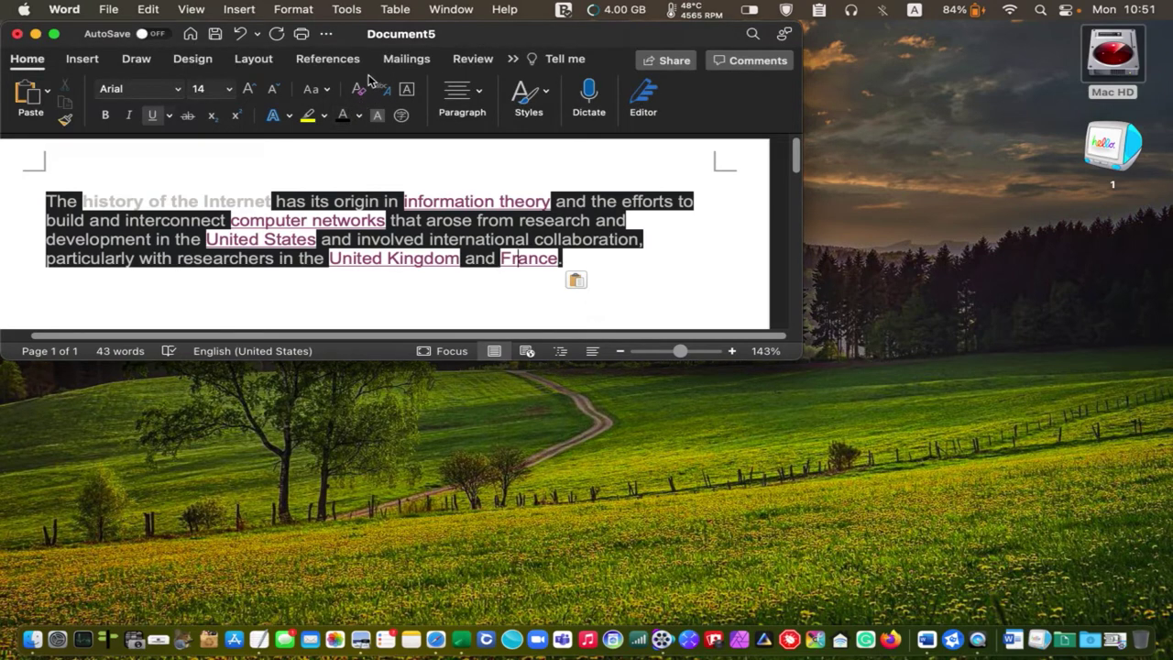
left_click_drag(581, 258, 39, 200)
key("super+c")
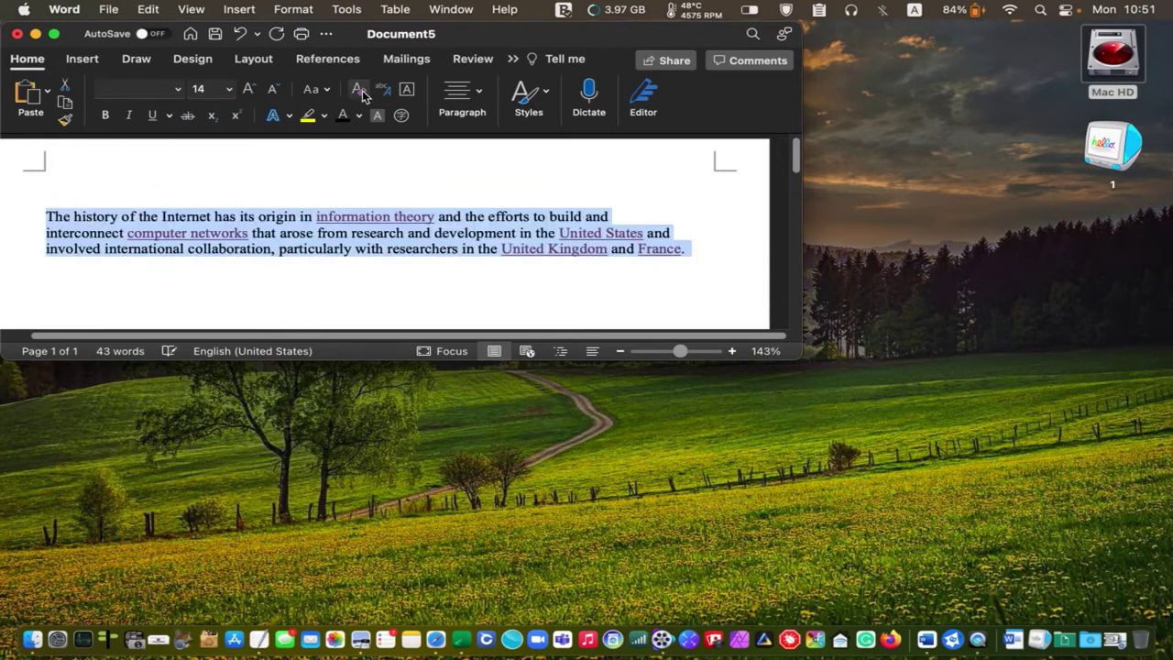
left_click(359, 90)
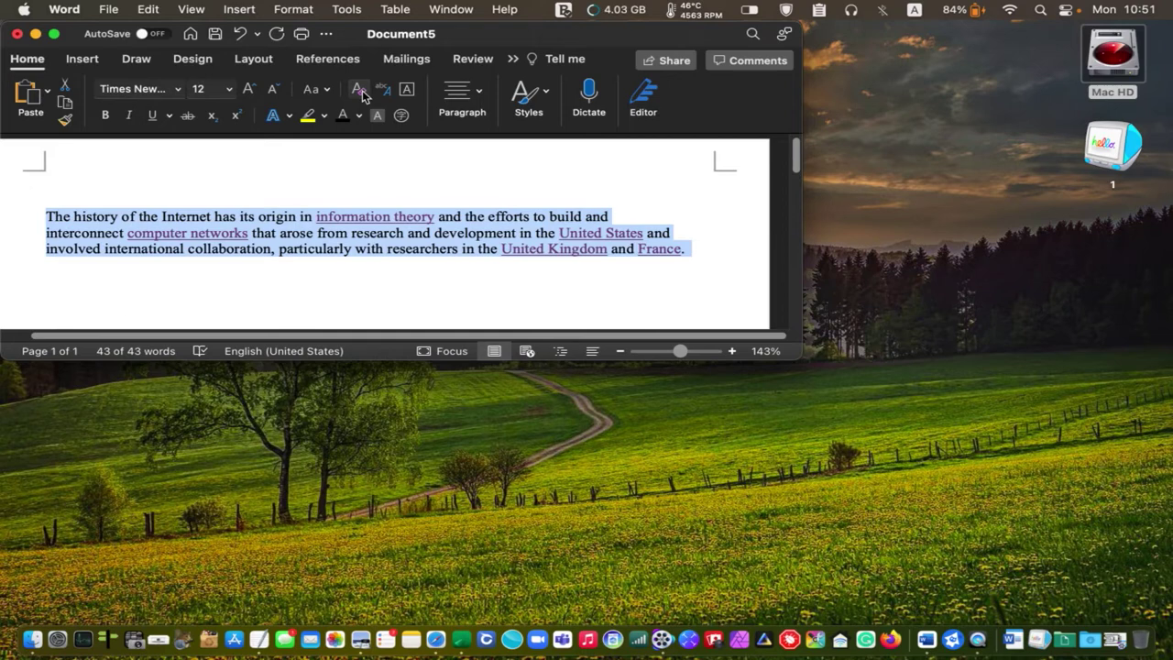
left_click(305, 290)
Step: Check that the computer networks and information theory links still open their Wikipedia pages
left_click(196, 240)
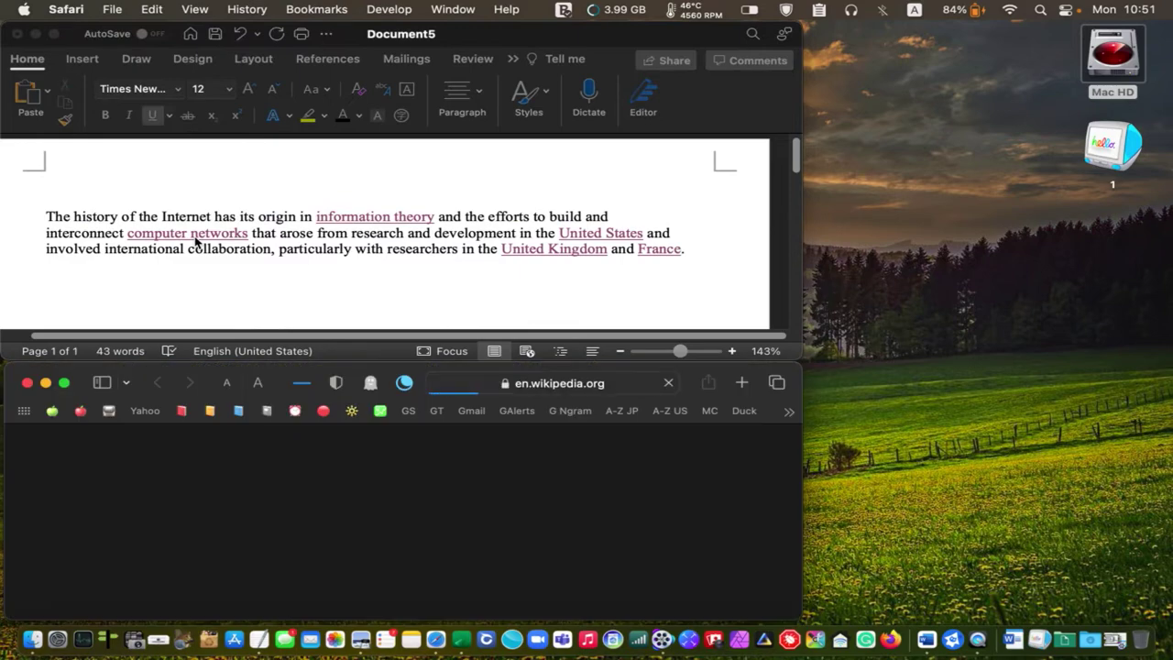
left_click(27, 382)
left_click(367, 303)
left_click(406, 220)
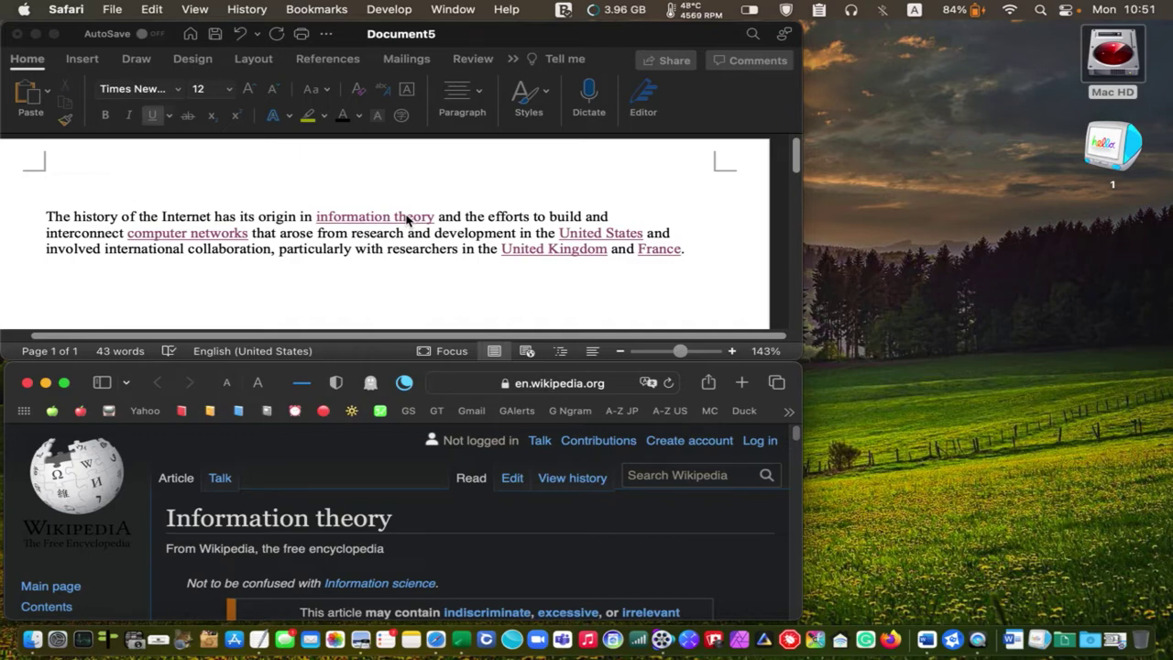
left_click(349, 300)
Step: Use Remove Hyperlink on both 'computer networks' and 'information theory'
right_click(219, 236)
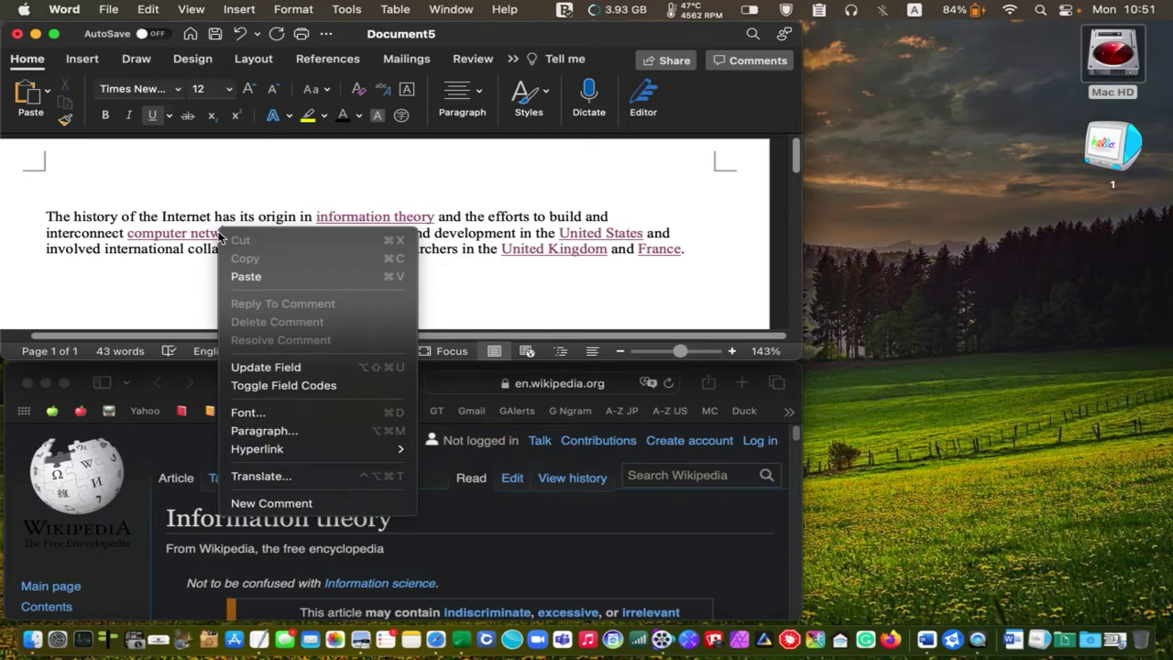
mouse_move(283, 450)
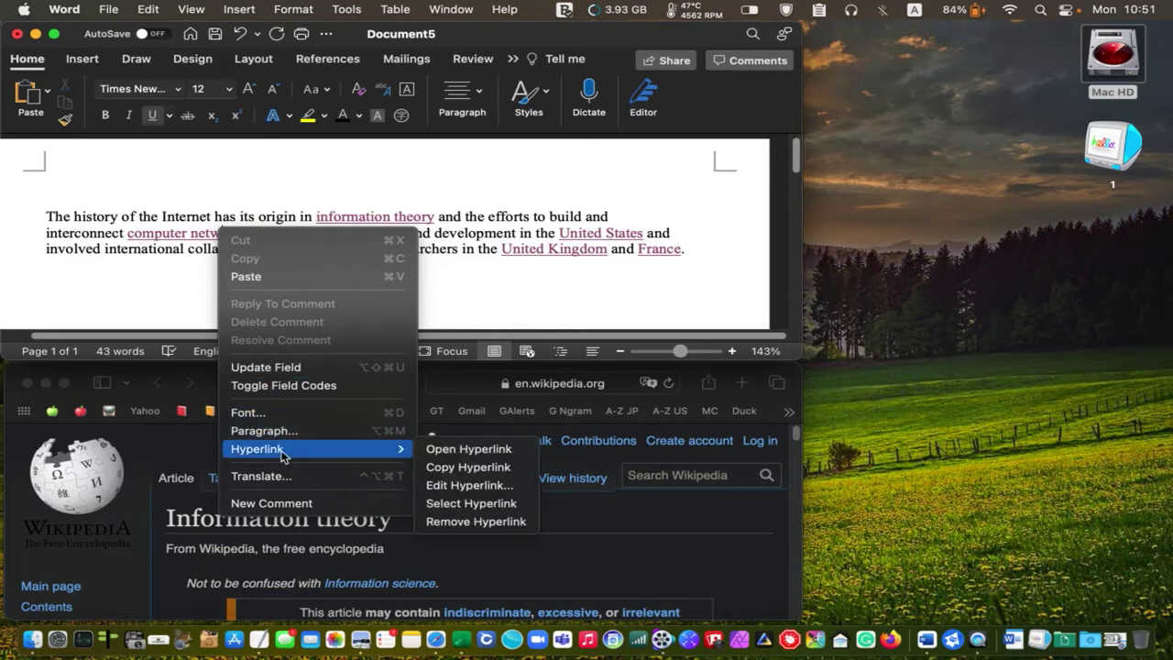
left_click(452, 529)
right_click(337, 223)
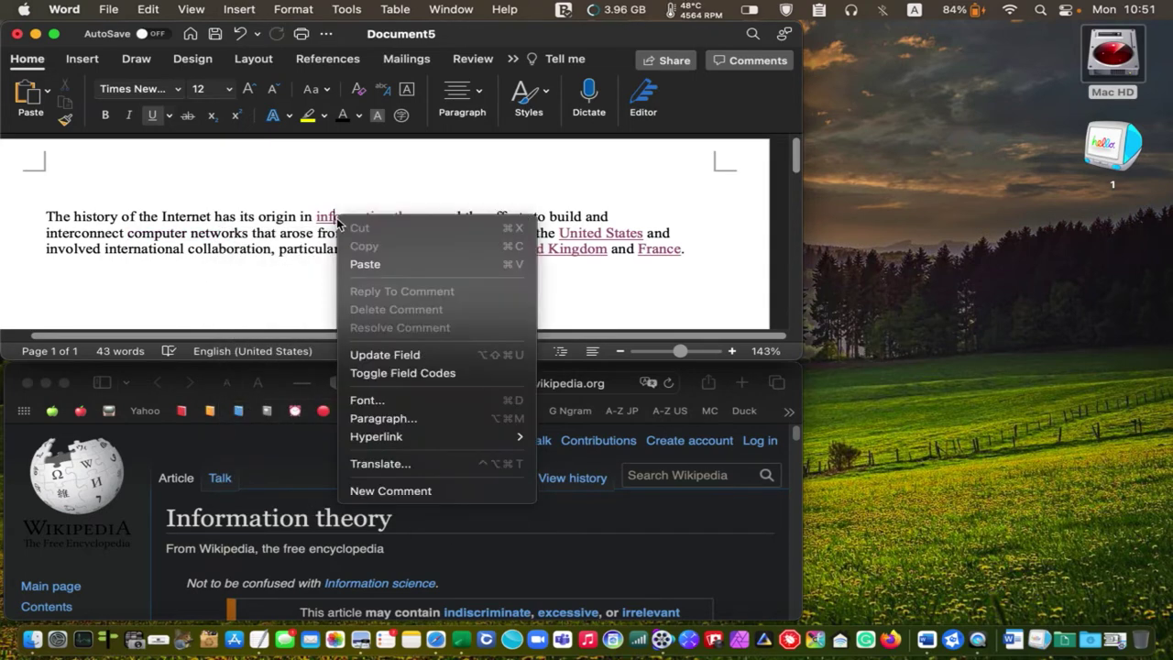
mouse_move(494, 436)
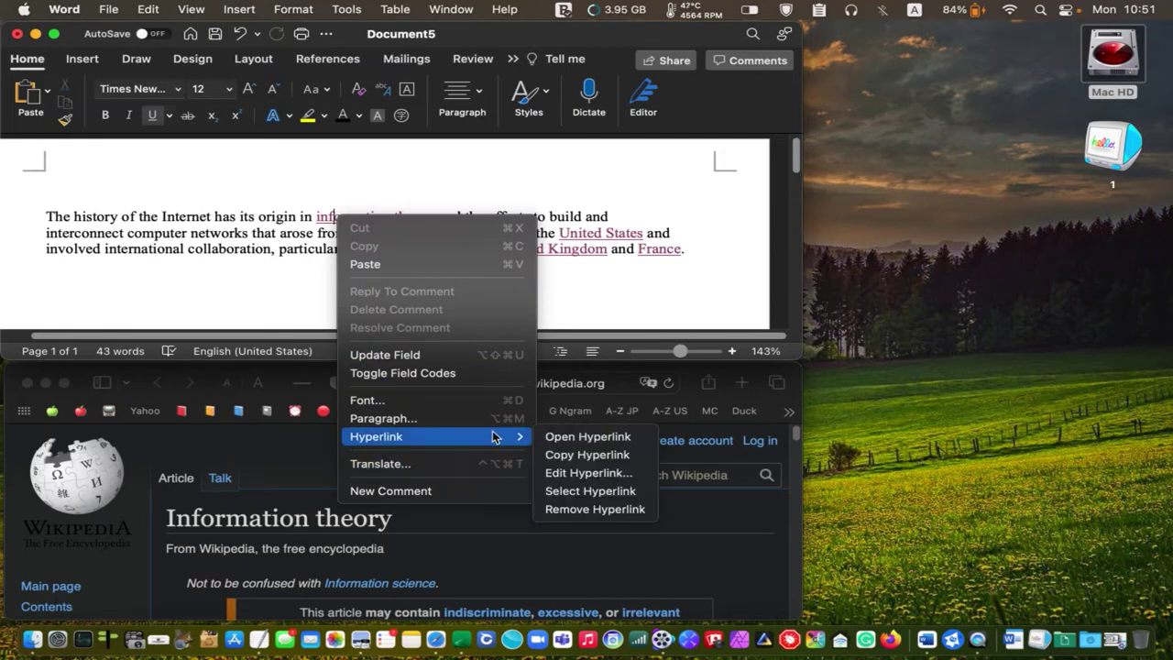
left_click(588, 509)
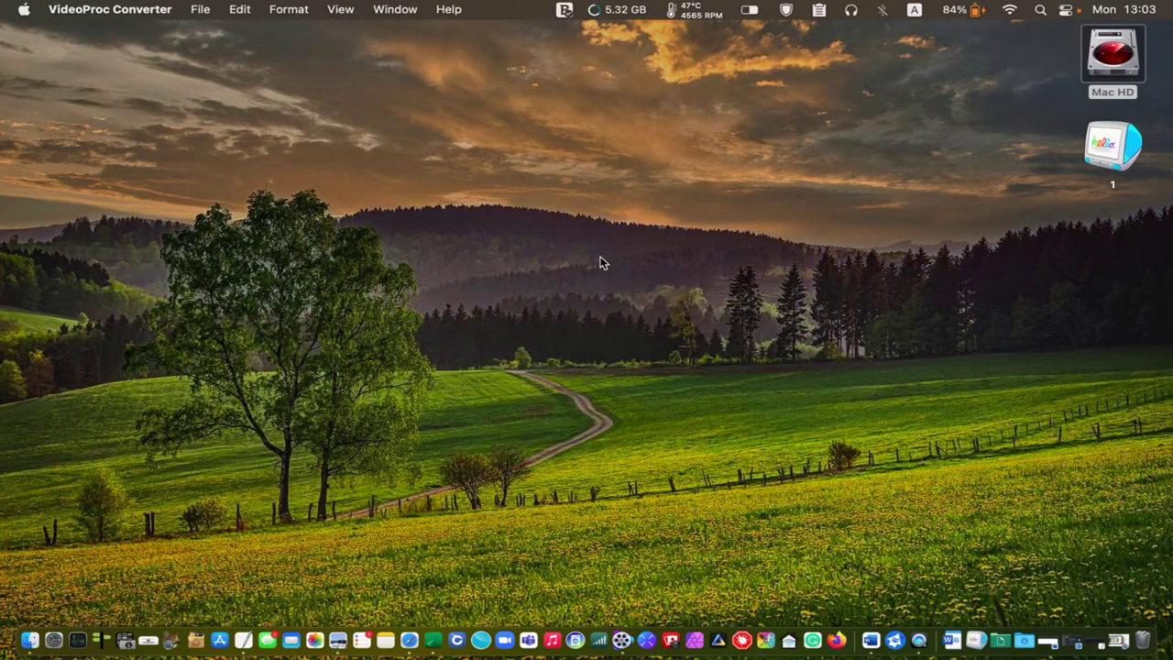
Step: Paste the Internet history paragraph into a new TextEdit document and apply Format > Make Plain Text
left_click(242, 648)
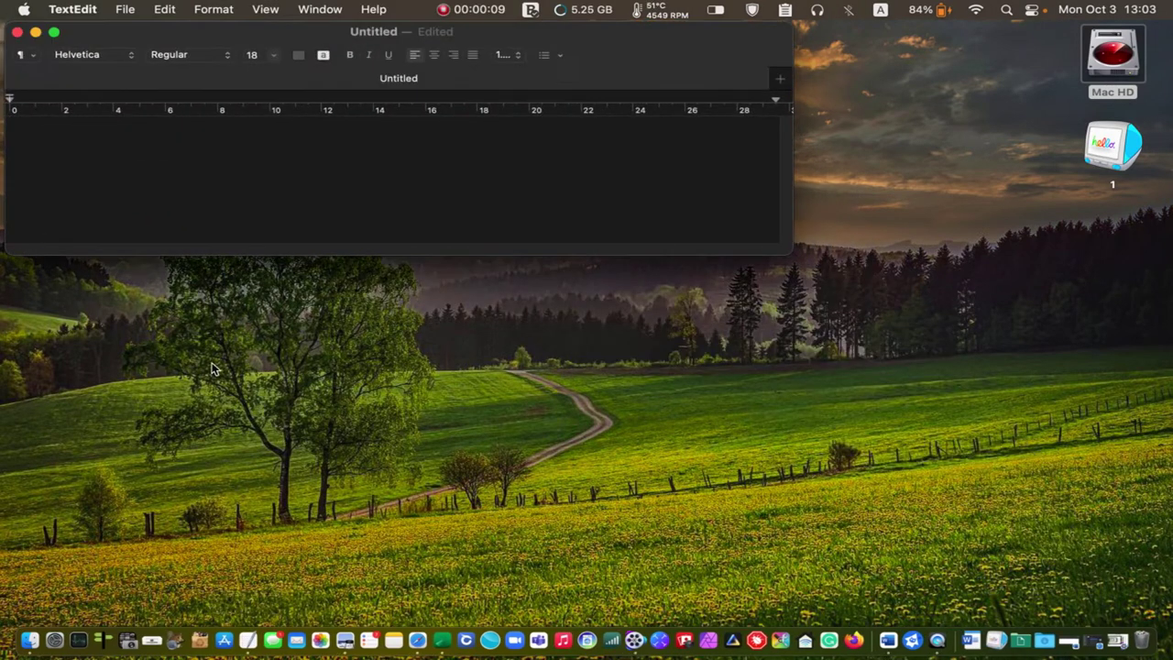
key("super+v")
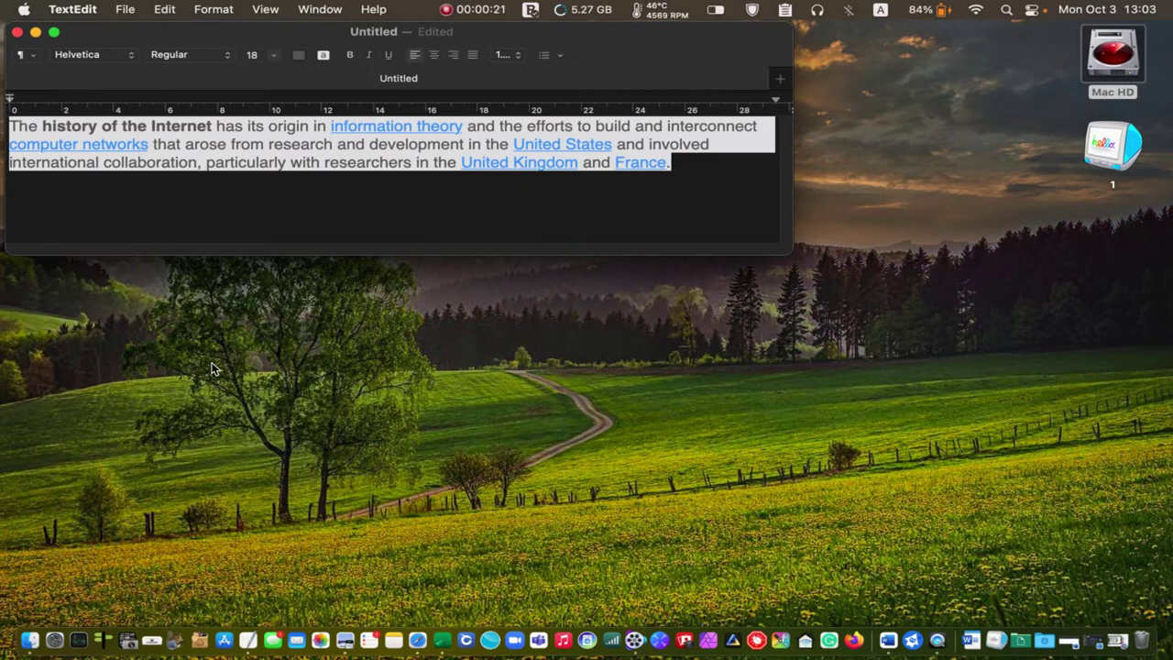
left_click(210, 11)
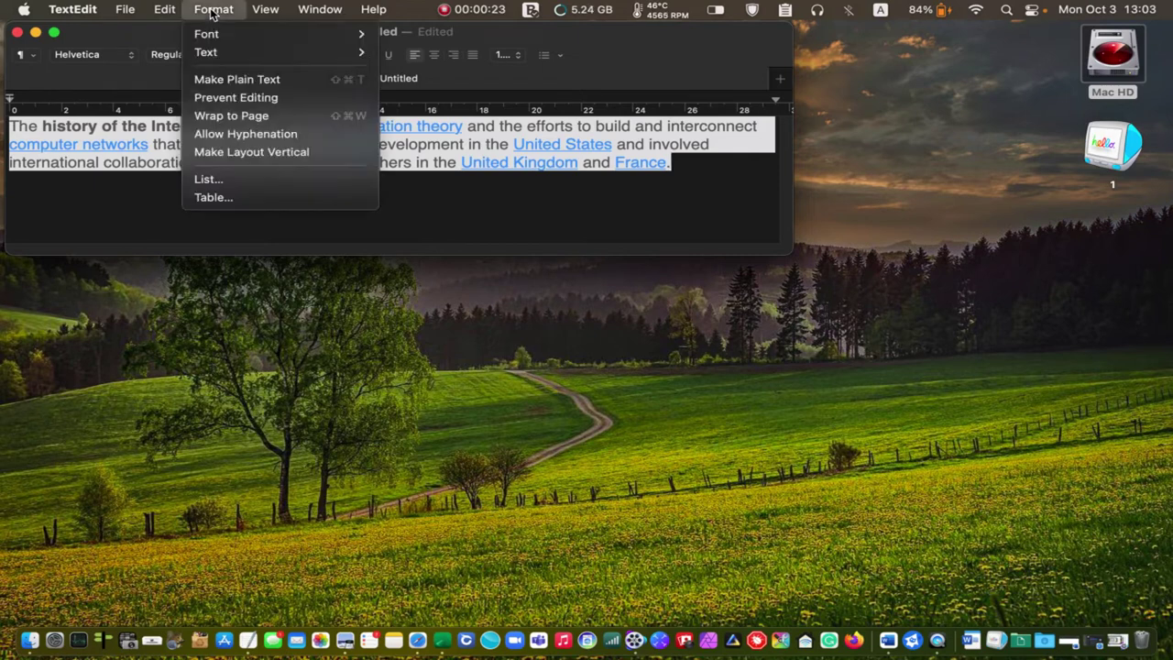
left_click(211, 83)
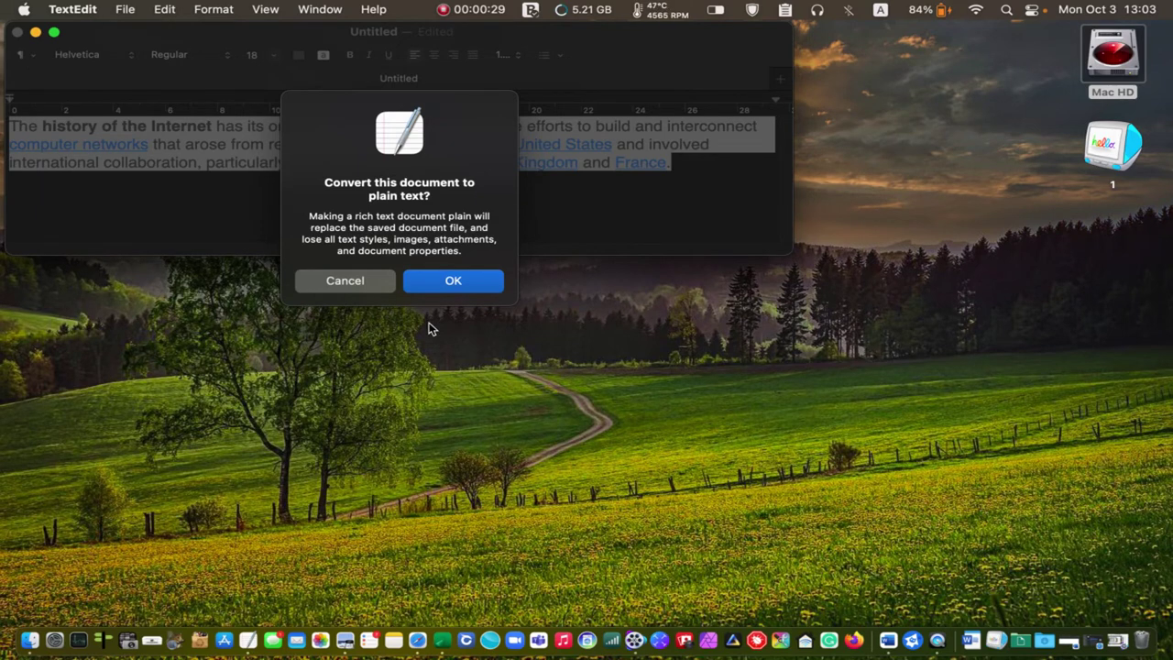
left_click(465, 284)
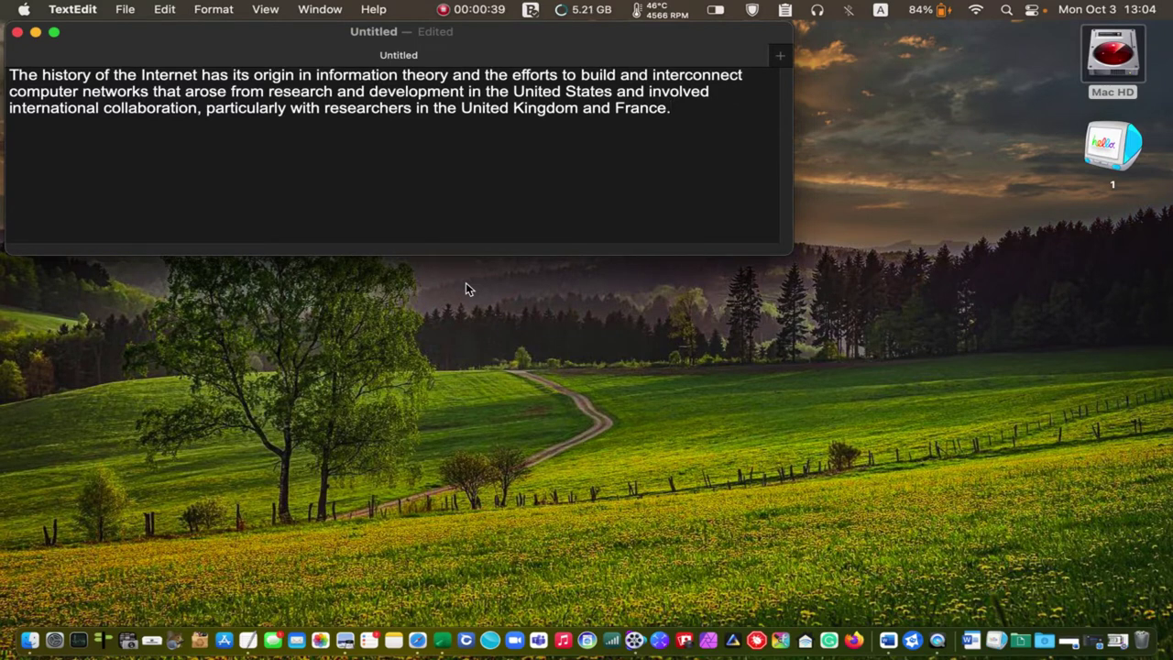
Step: Set Plain text as the default format in TextEdit Preferences
left_click(72, 14)
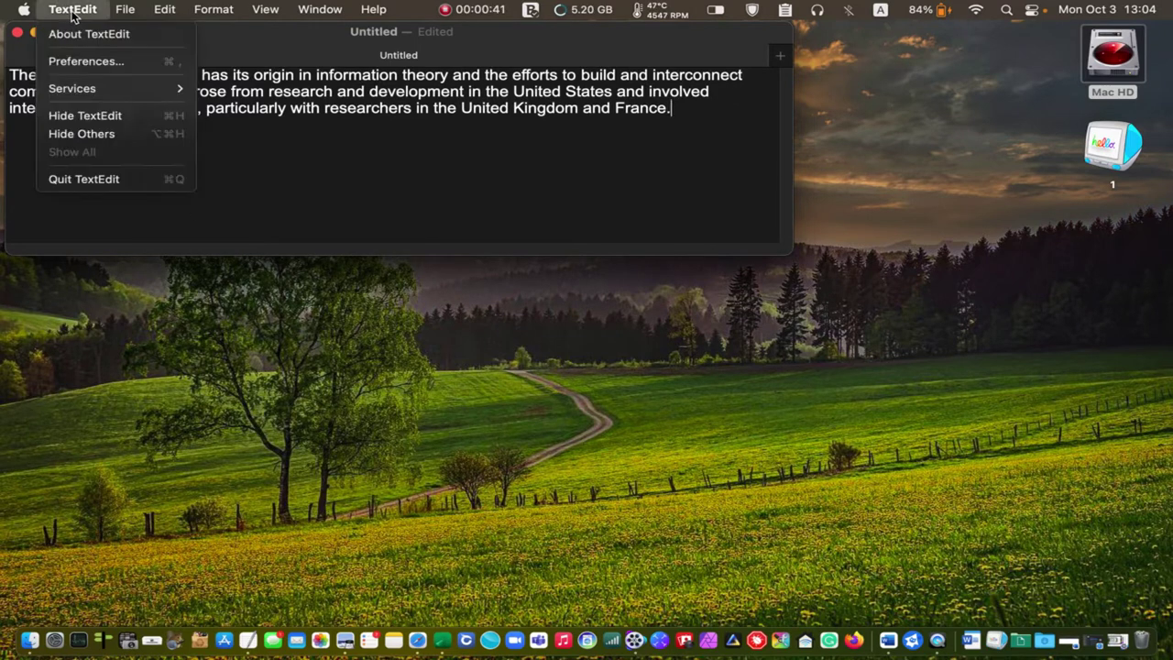
left_click(70, 62)
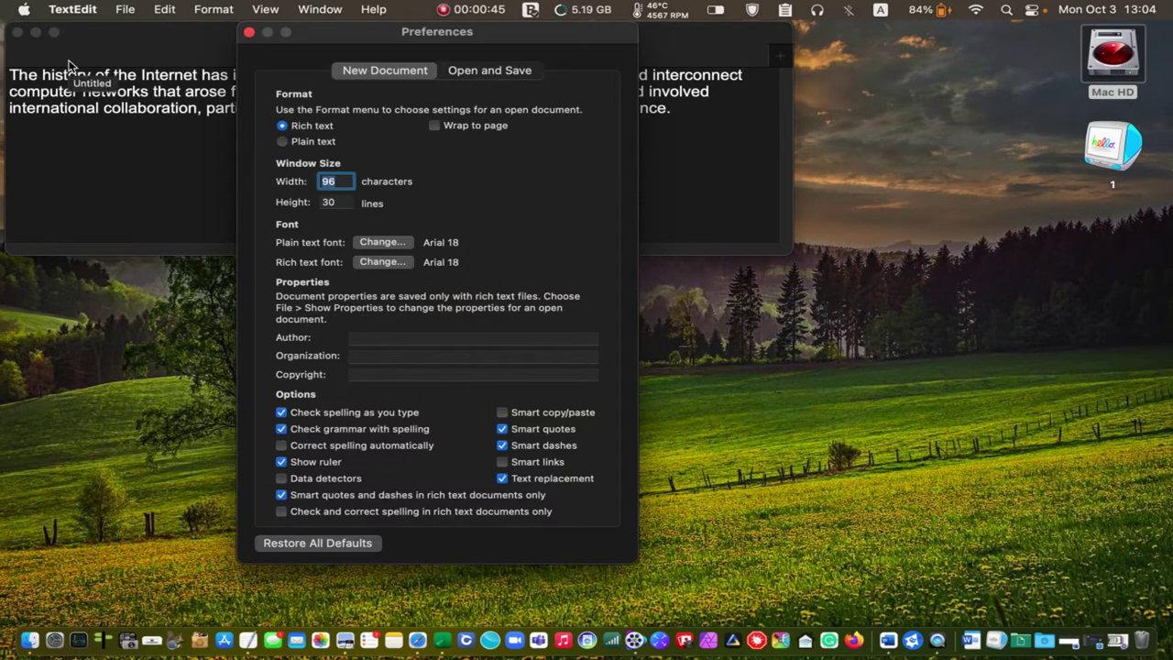
left_click(282, 144)
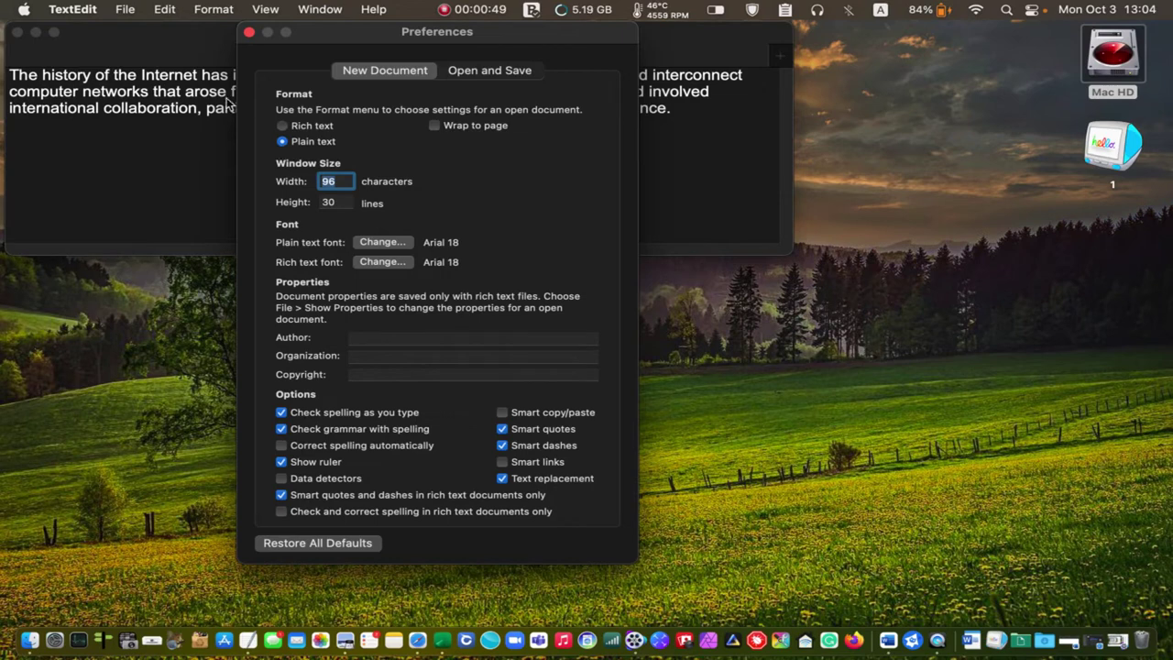
left_click(249, 32)
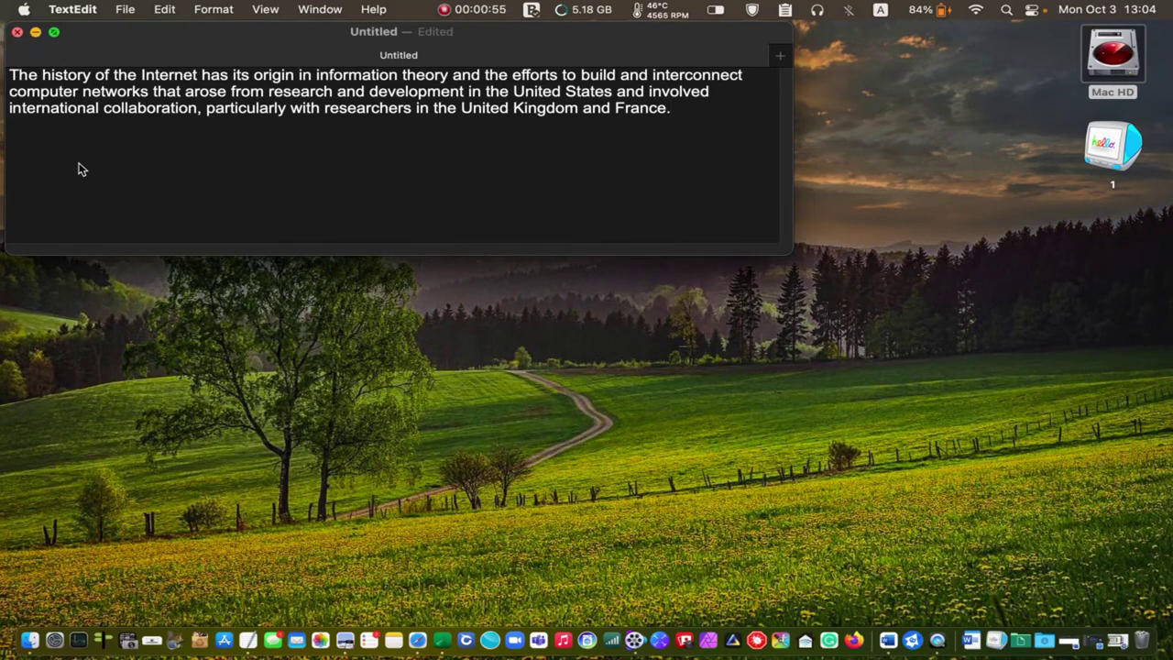
Step: Close the Untitled document without saving it
key("super+w")
left_click(254, 371)
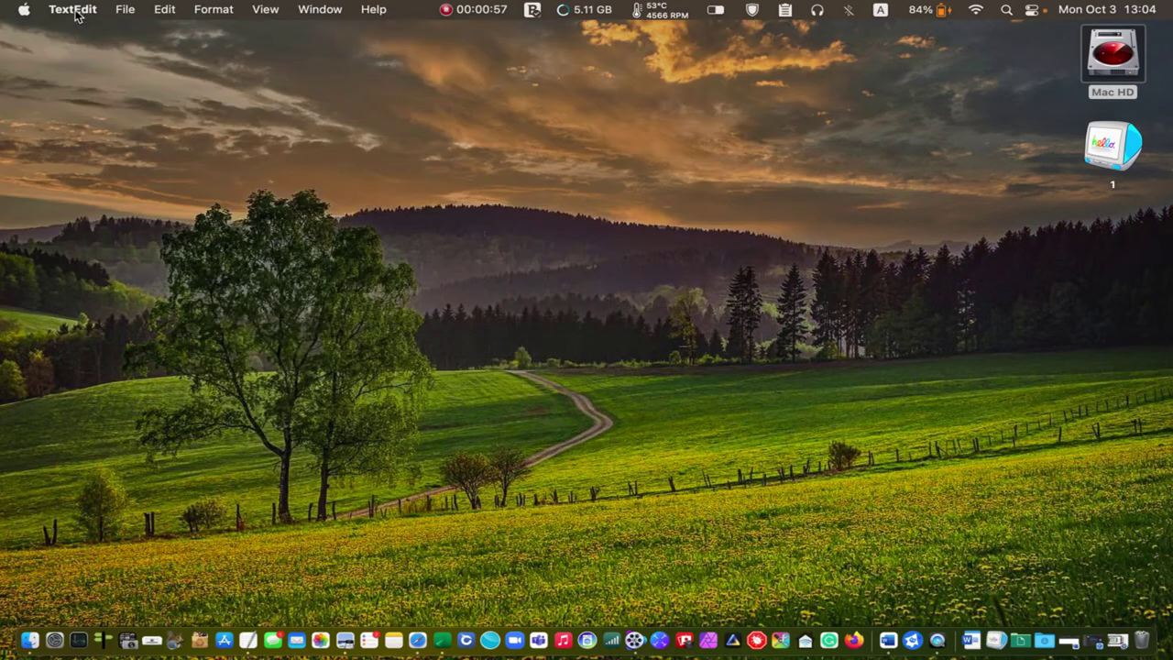
left_click(75, 11)
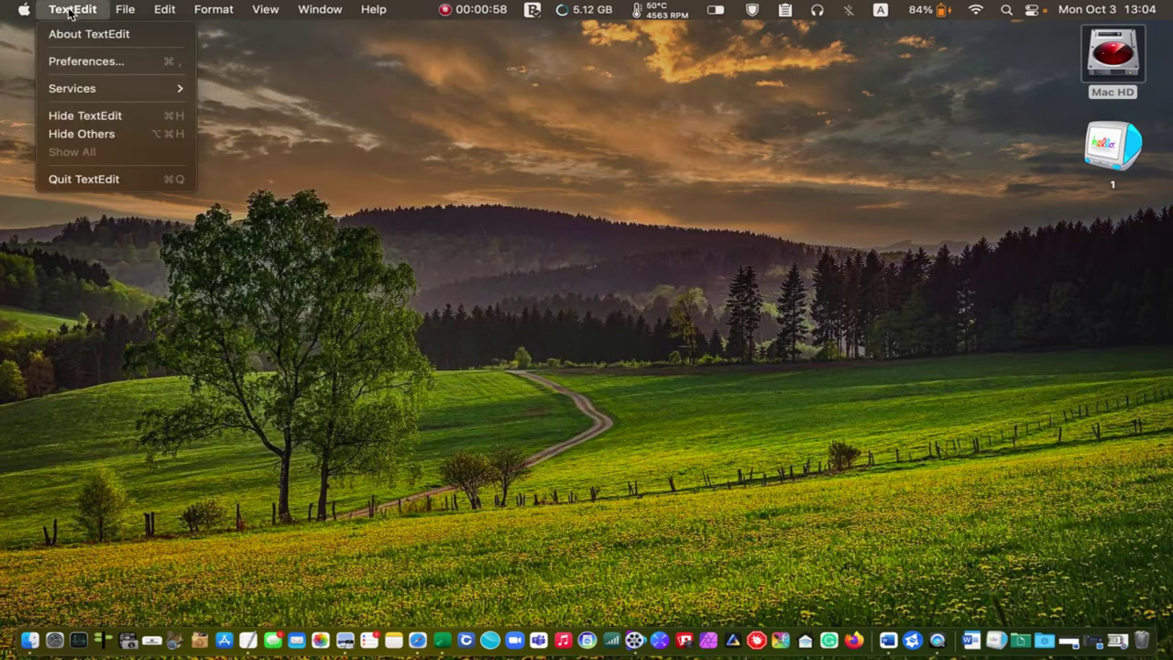
Step: Restart TextEdit, paste the Internet-history paragraph into the new Untitled window, and select it
left_click(61, 179)
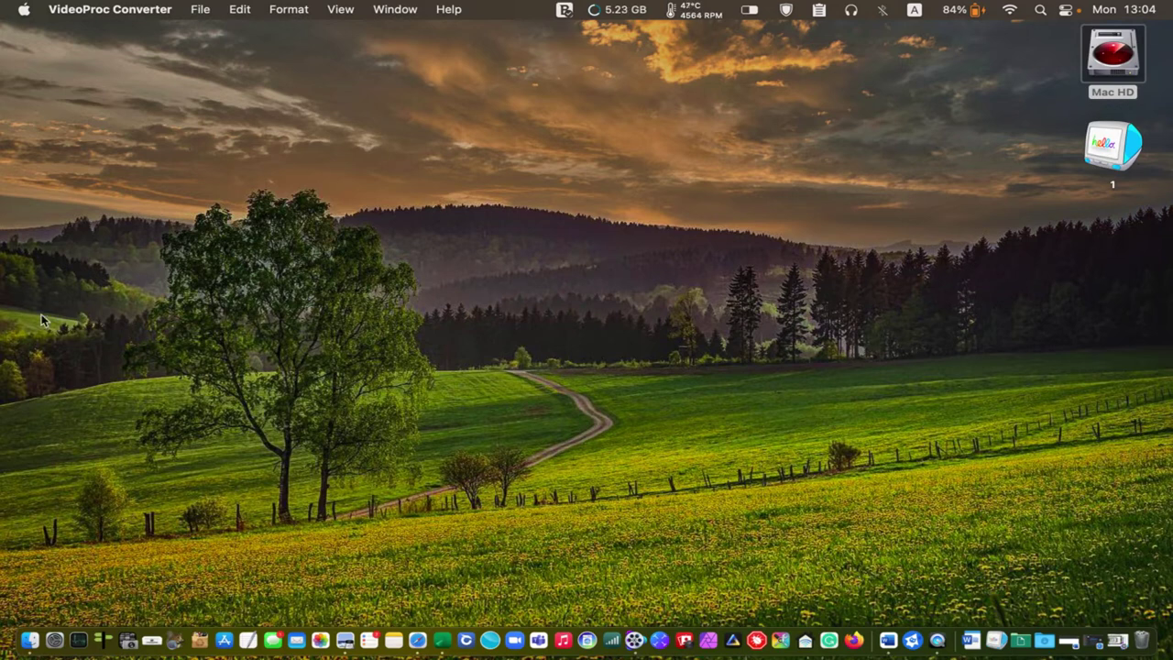
left_click(253, 645)
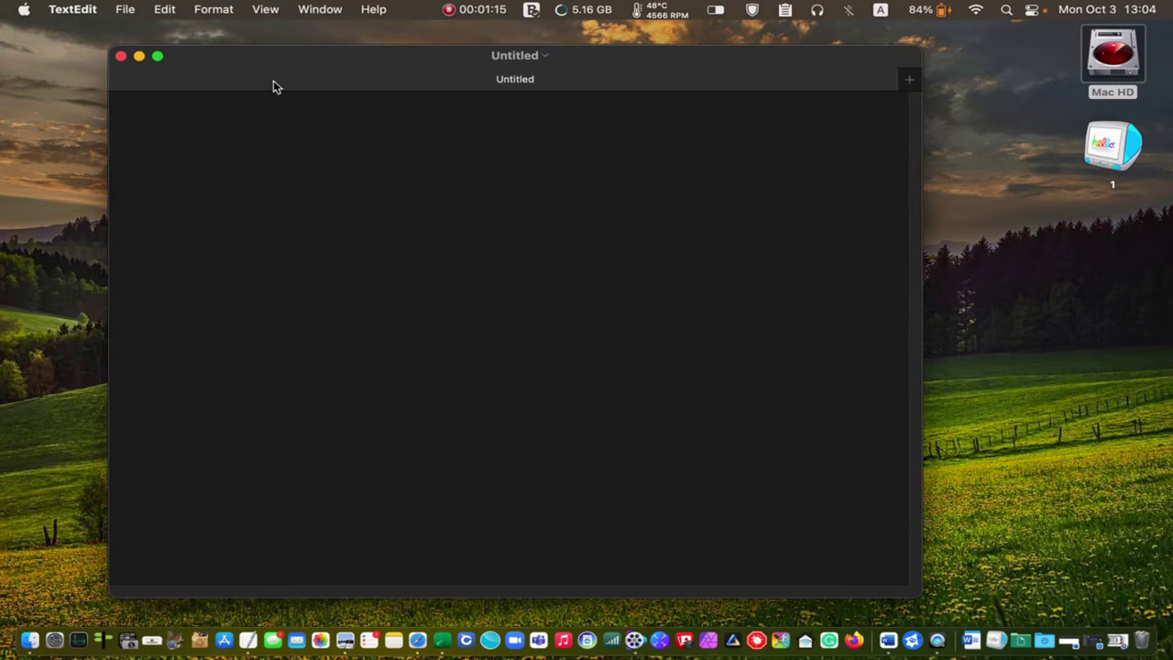
left_click_drag(235, 52, 150, 16)
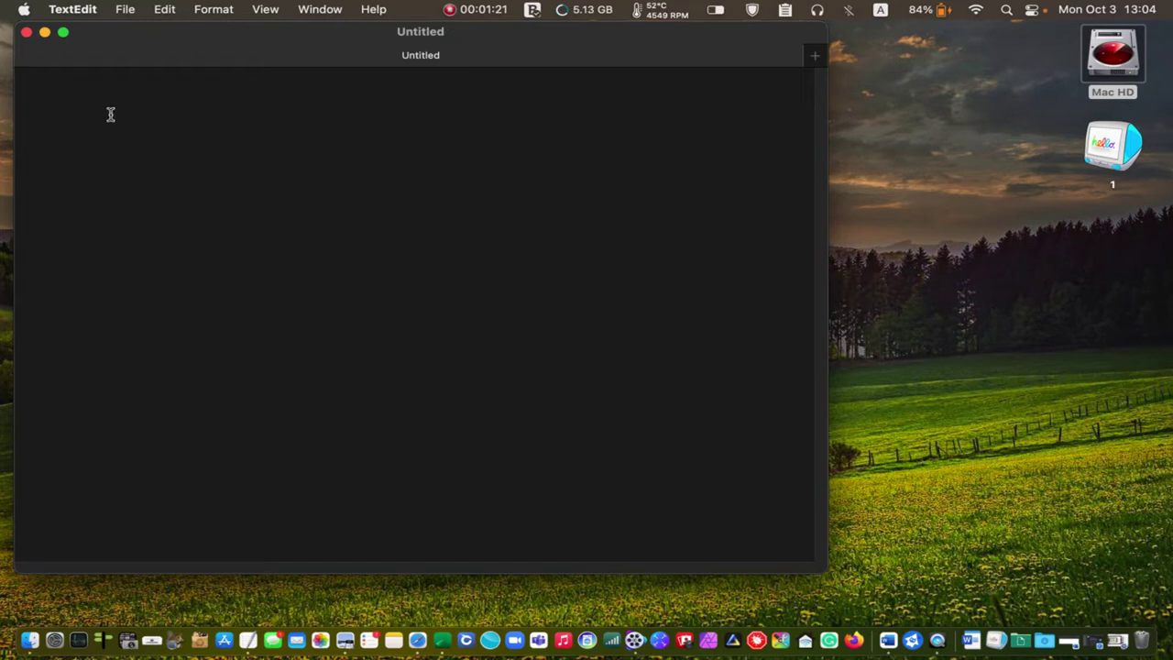
type("The history of the Internet has its origin in information theory and the efforts to build and interconnect computer networks that arose from research and development in the United States and involved international collaboration, particularly with researchers in the United Kingdom and France.")
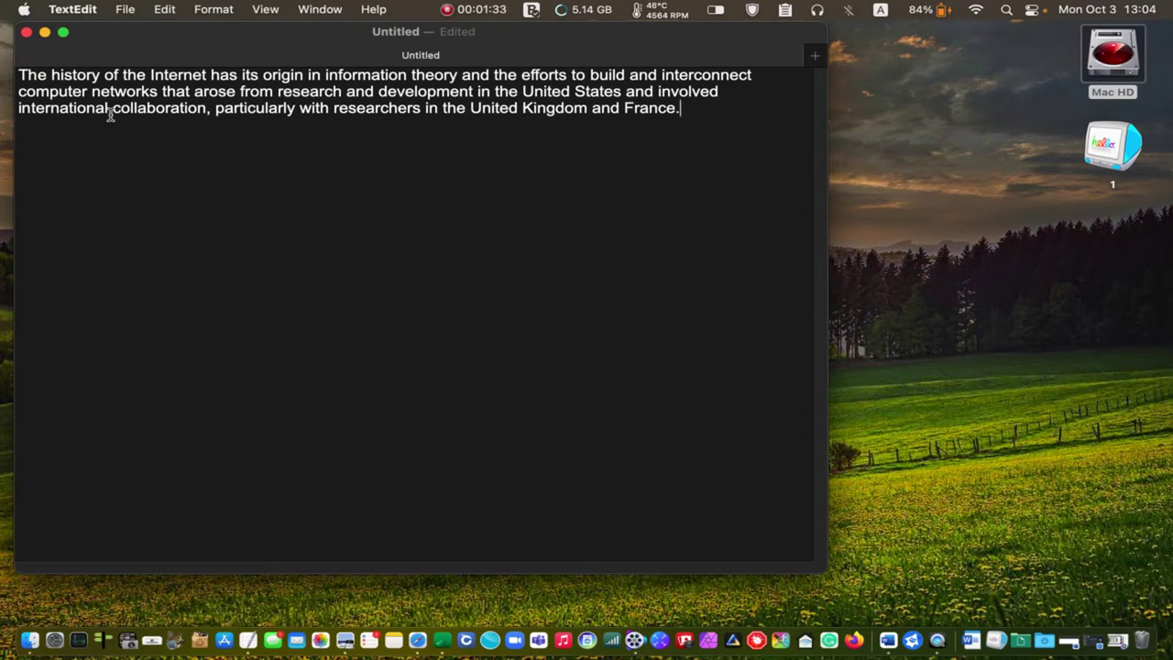
left_click_drag(720, 107, 28, 75)
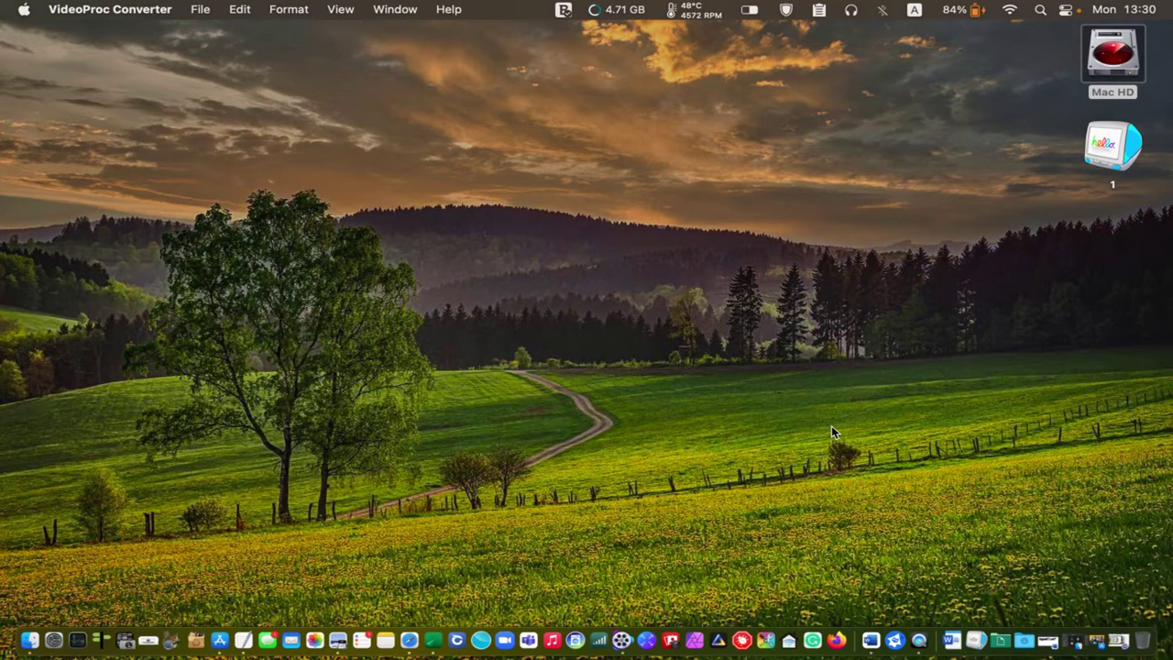
Step: Search the App Store for Pure Paste, confirm it shows OPEN, and close the window
left_click(1097, 640)
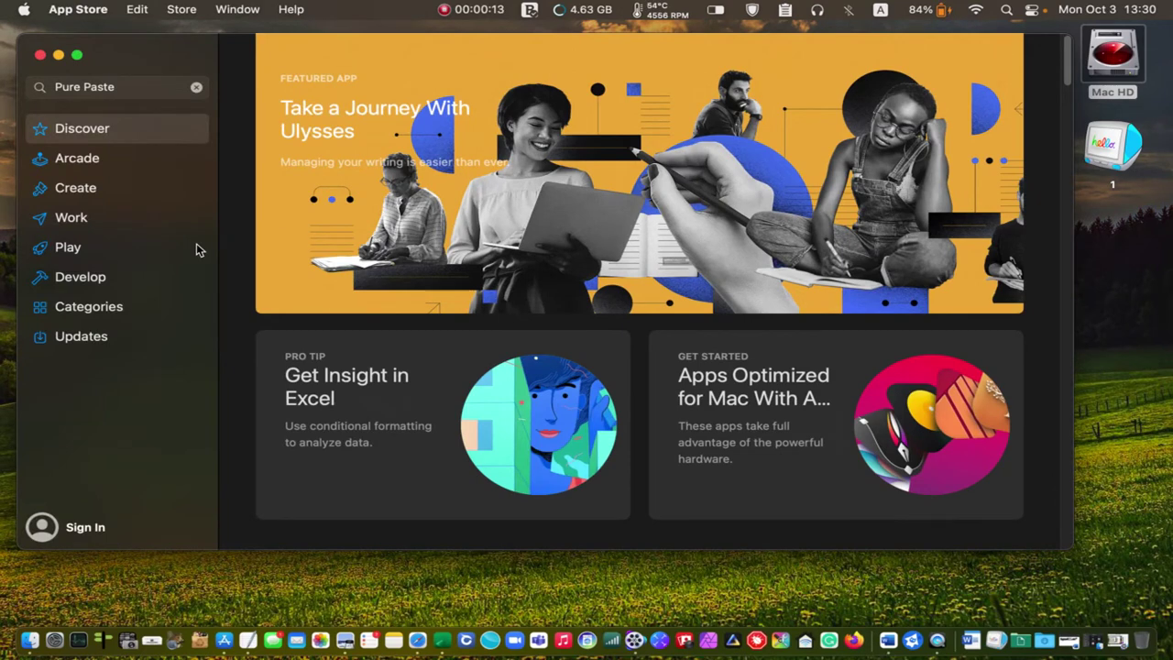
left_click(135, 85)
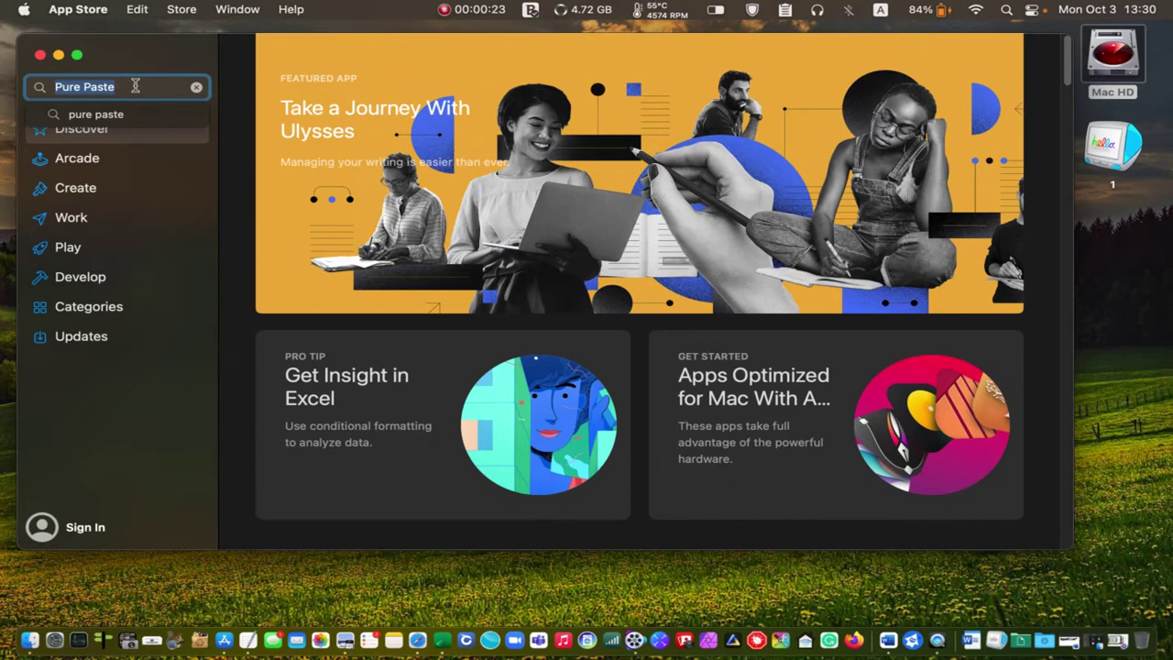
key("Return")
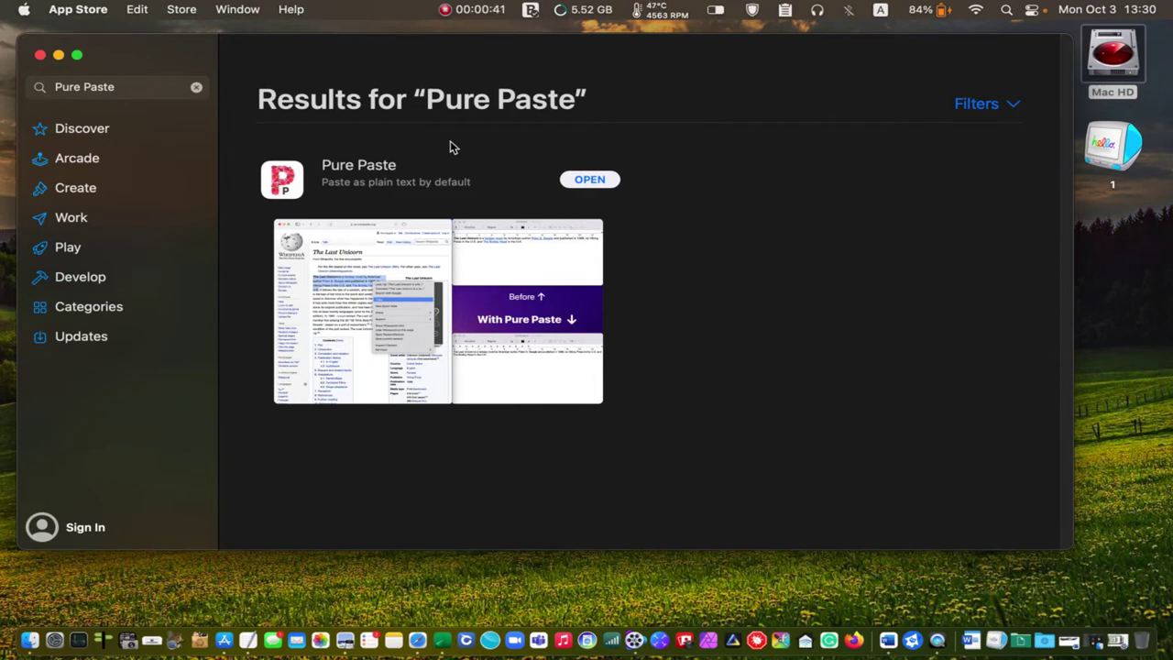
left_click(58, 56)
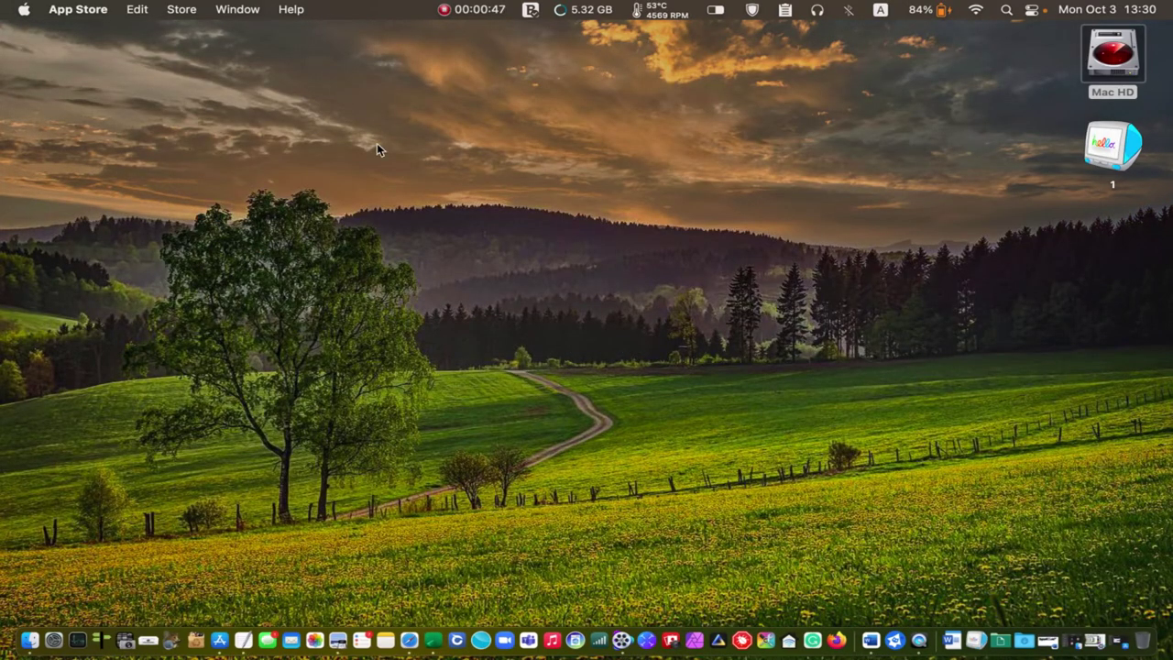
Step: Launch Pure Paste from Applications and verify Automatically Clear Formatting is enabled
left_click(1054, 640)
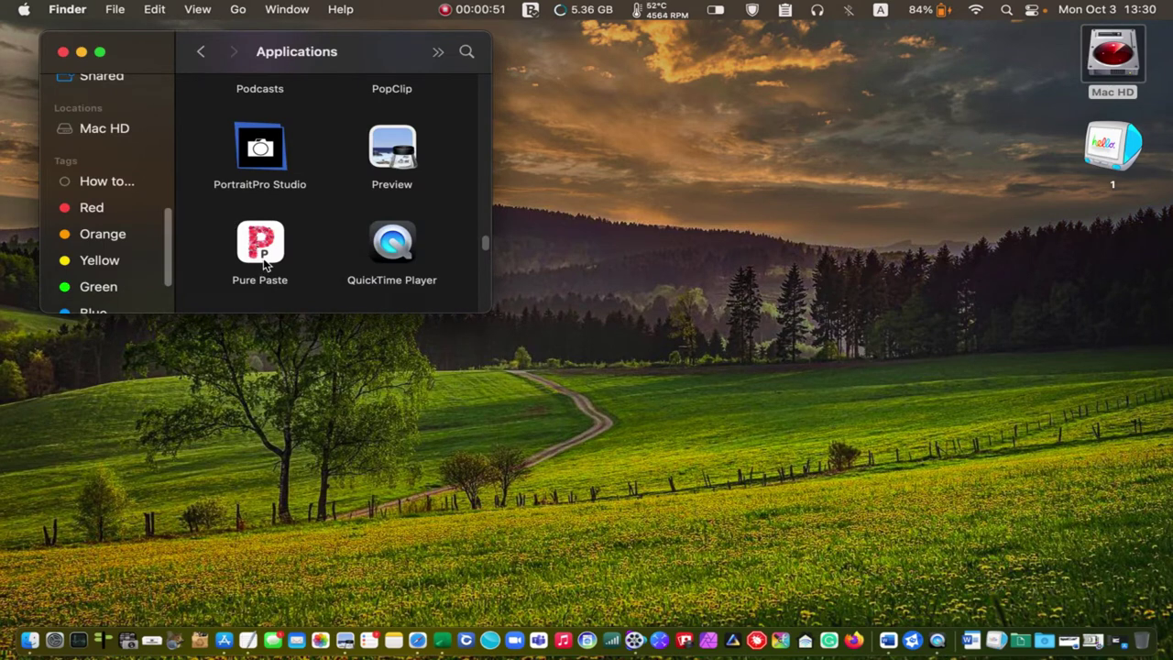
double_click(264, 260)
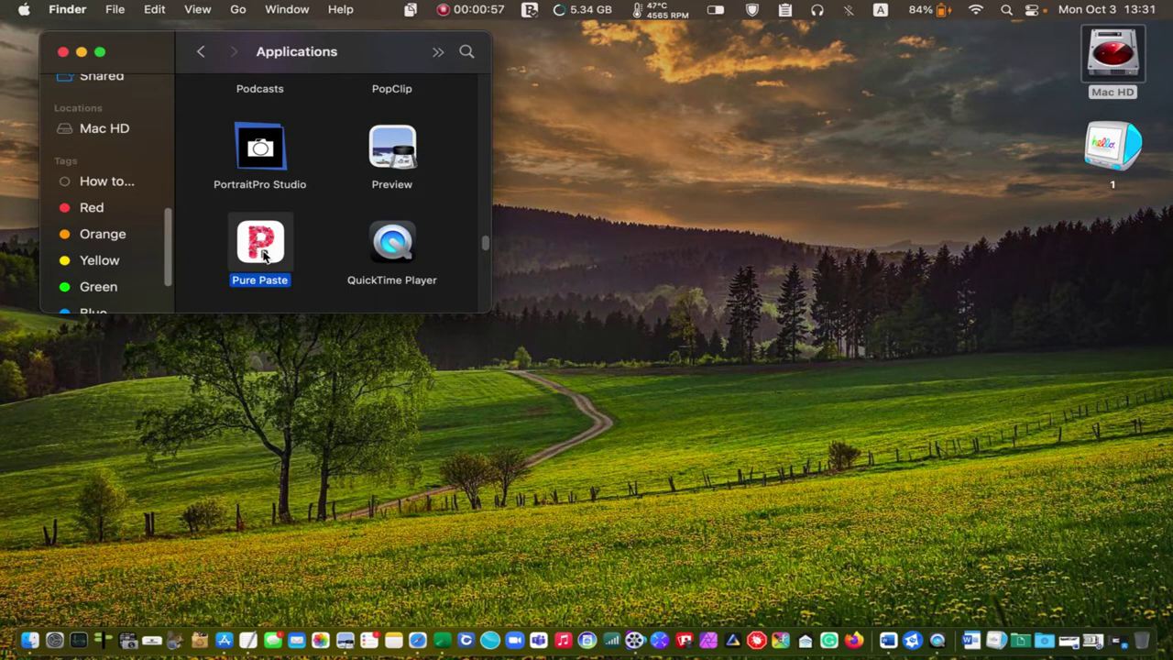
left_click(414, 13)
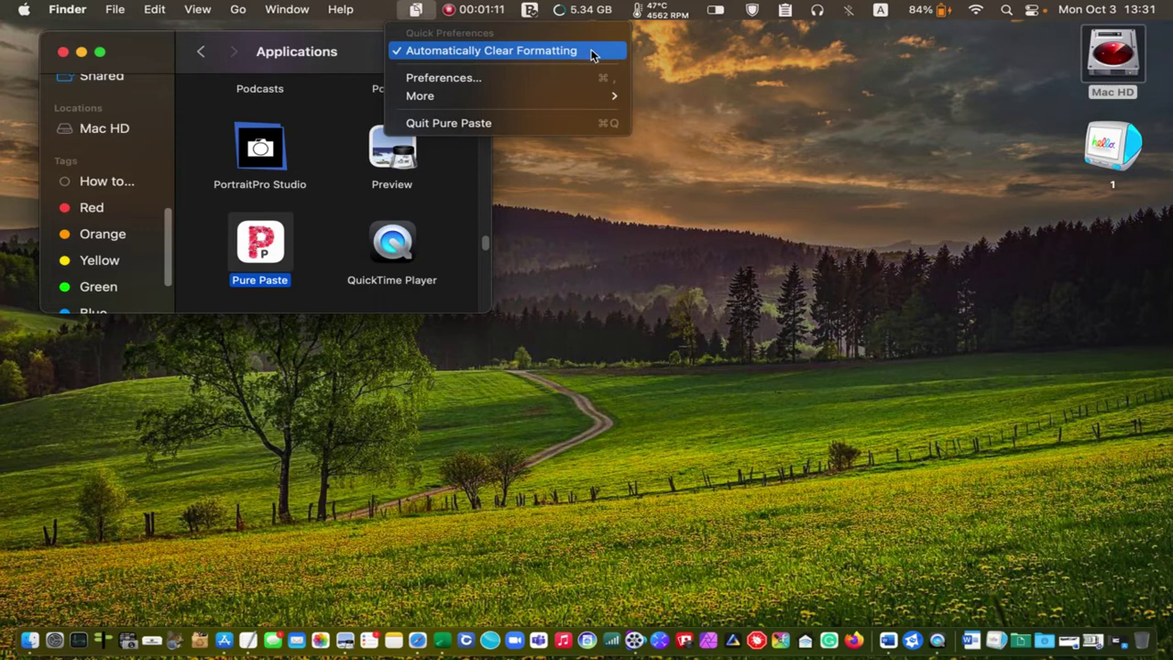
left_click(134, 38)
left_click(63, 53)
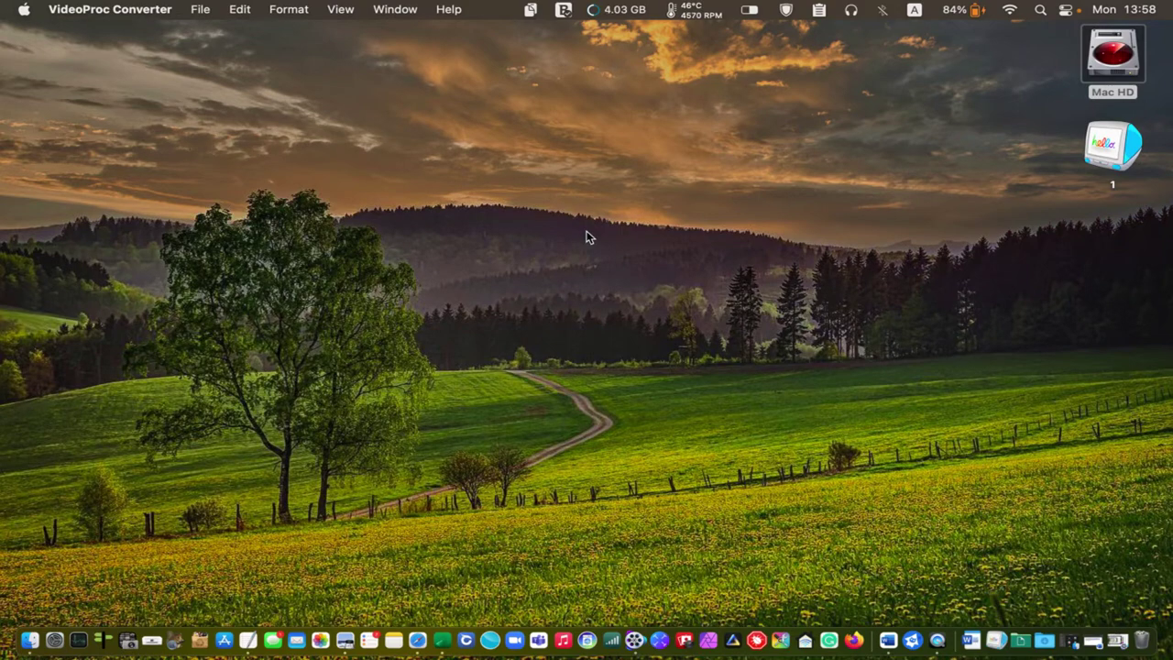
Step: Copy the hyperlinked paragraph and paste it as plain text on the empty line below
left_click(1093, 648)
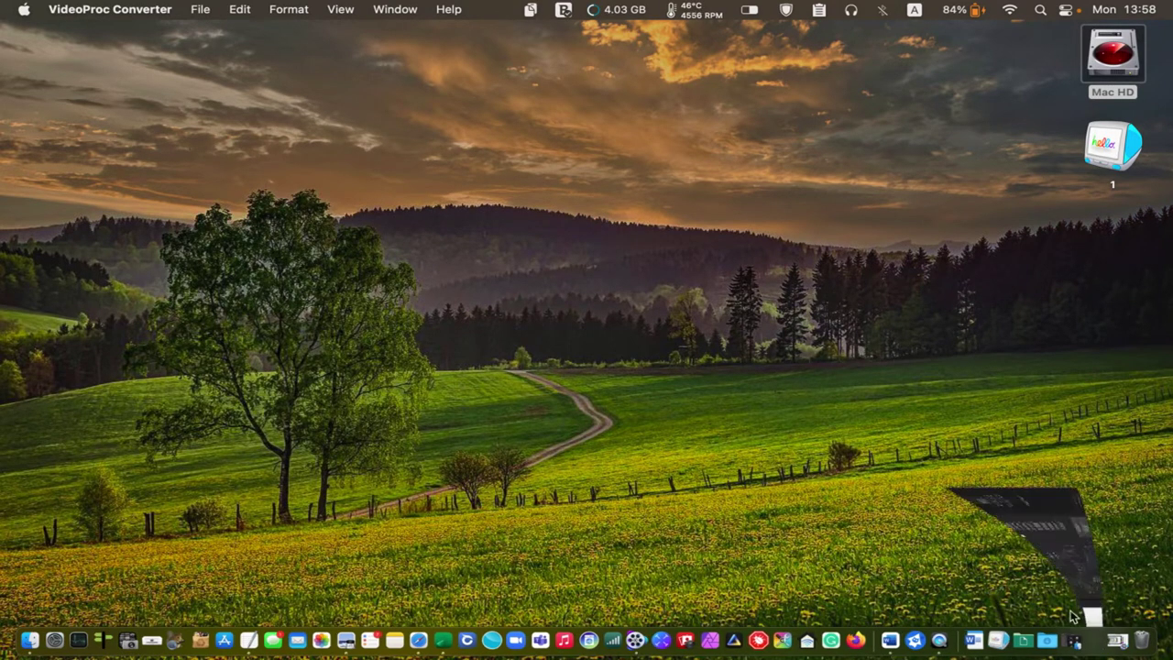
left_click_drag(323, 279, 101, 203)
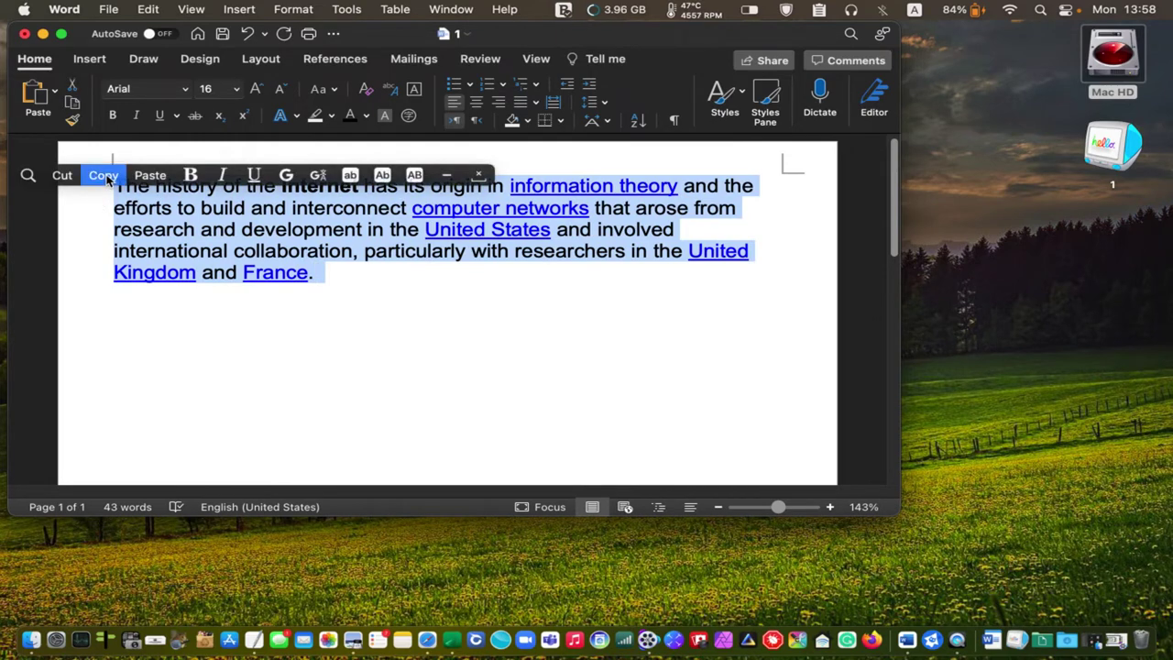
left_click(104, 175)
left_click(219, 319)
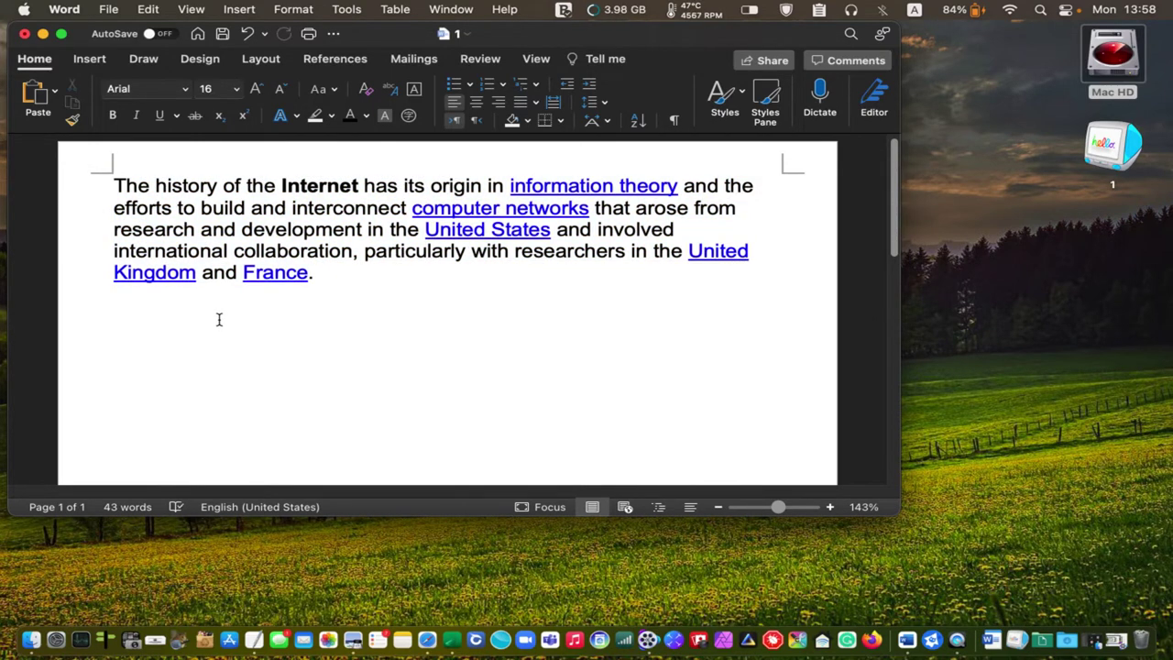
key("alt+shift+super+v")
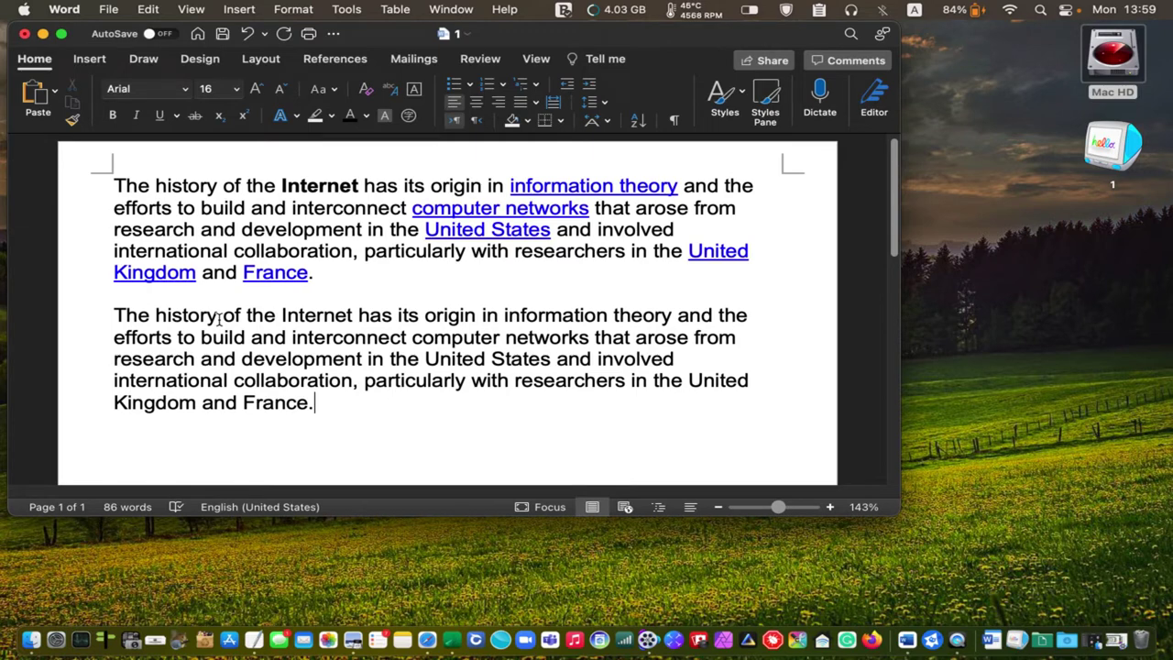
left_click_drag(626, 44, 619, 78)
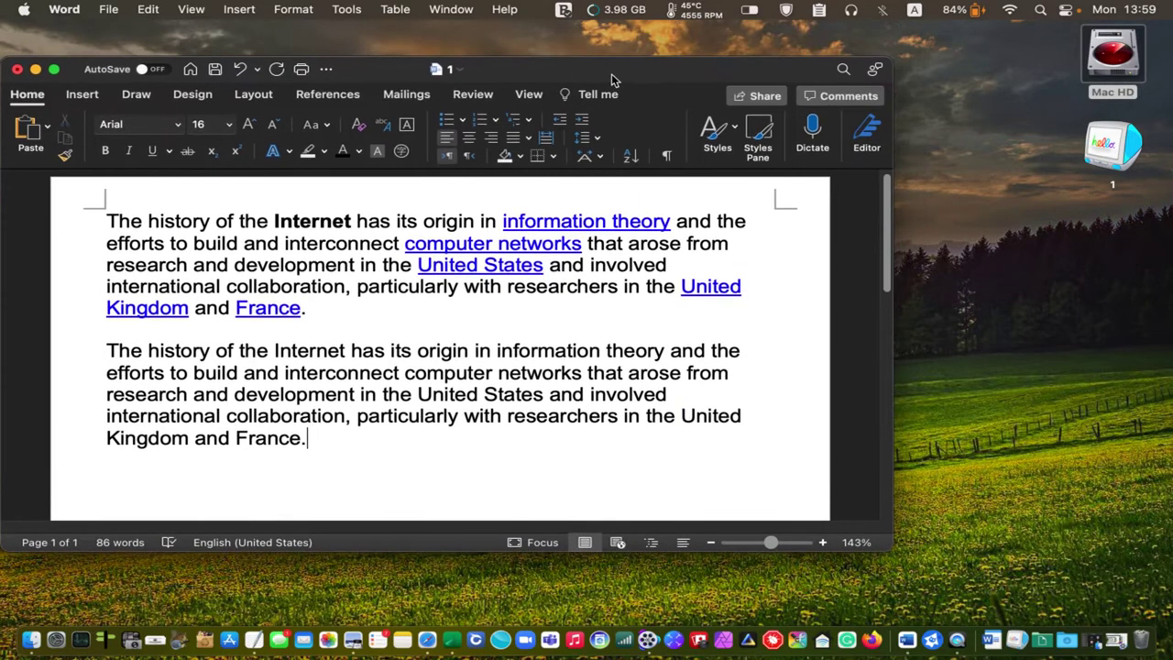
Step: Quit Pure Paste from its menu-bar icon and drag it from Applications into the Dock
left_click(616, 43)
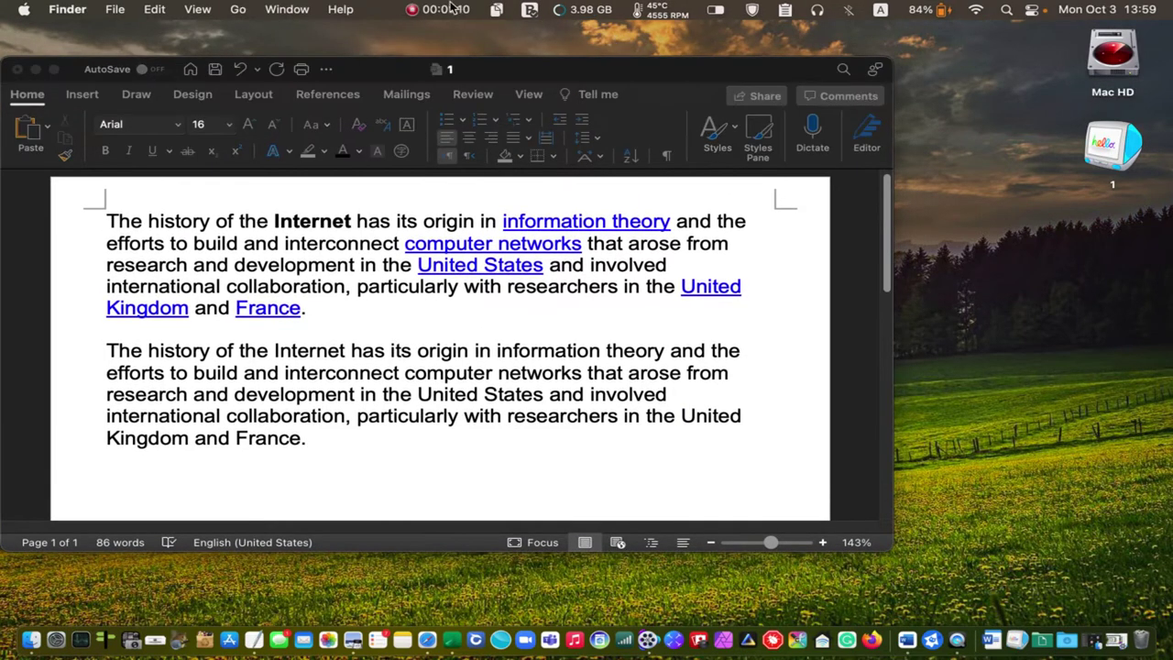
left_click(500, 11)
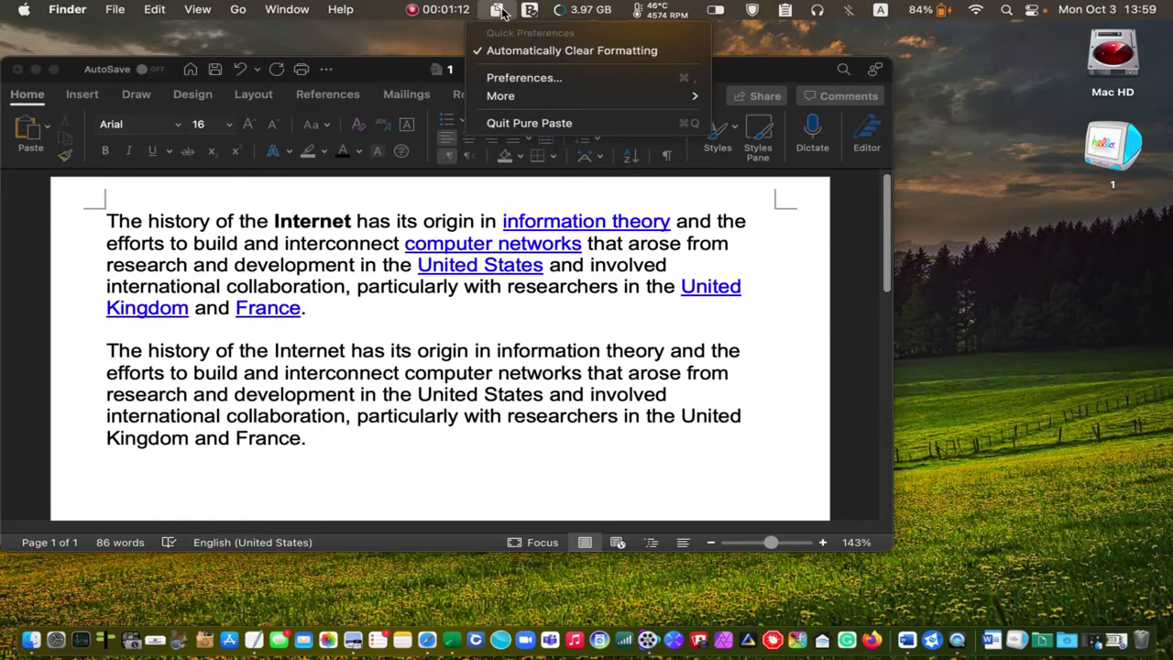
left_click(520, 125)
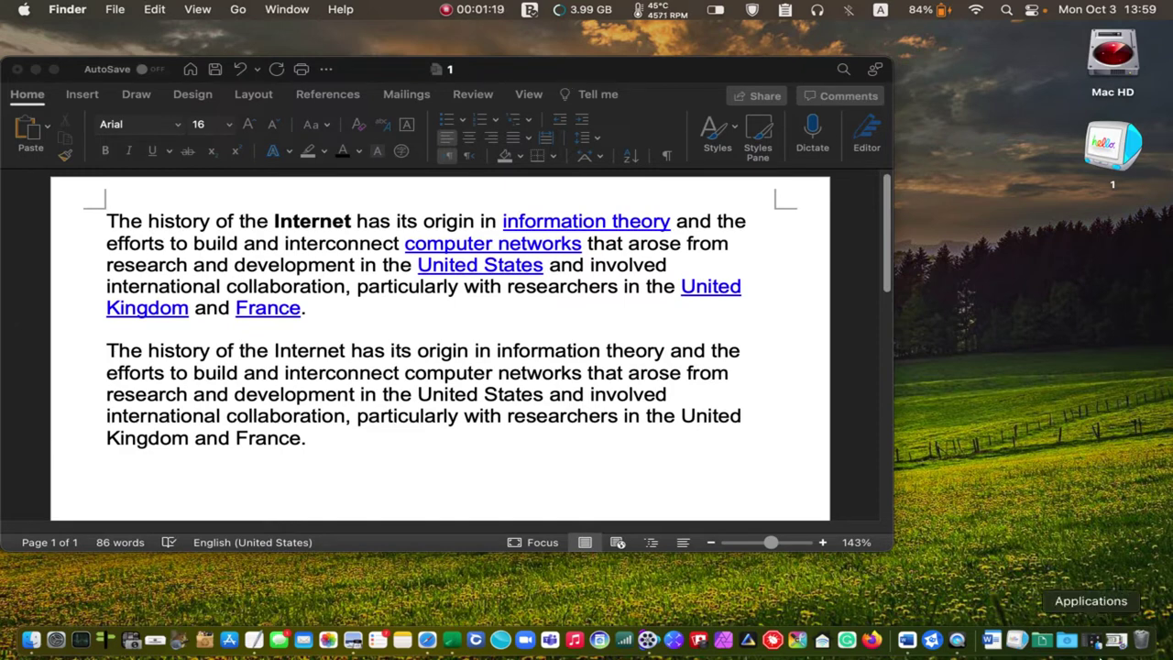
left_click(1094, 646)
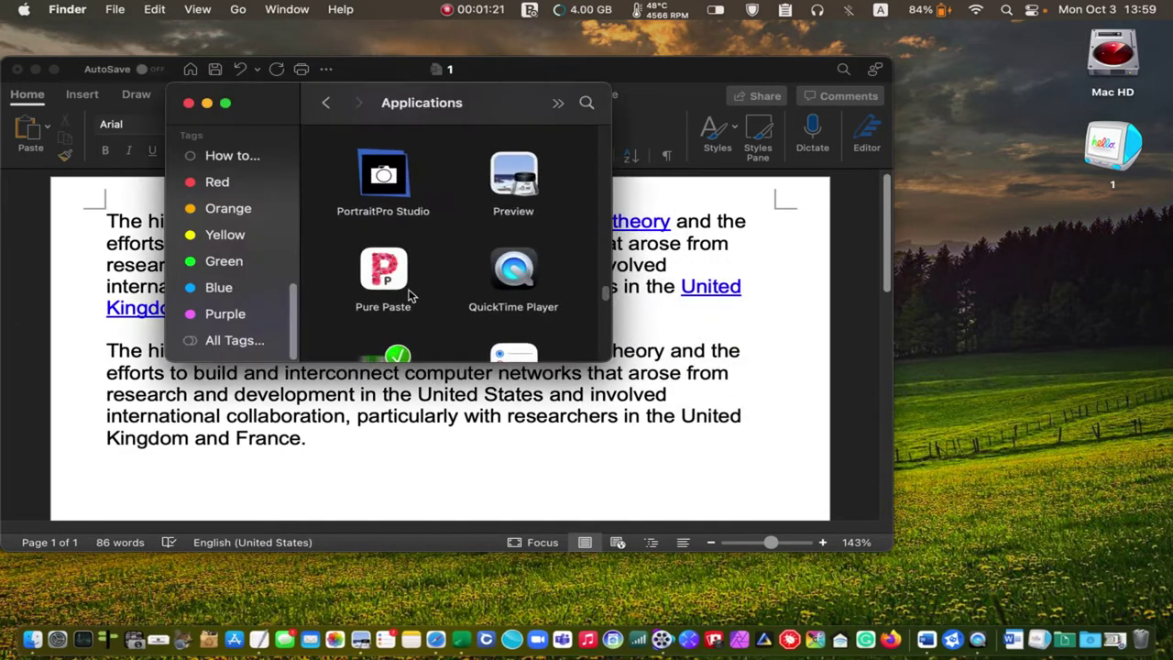
left_click_drag(398, 284, 845, 642)
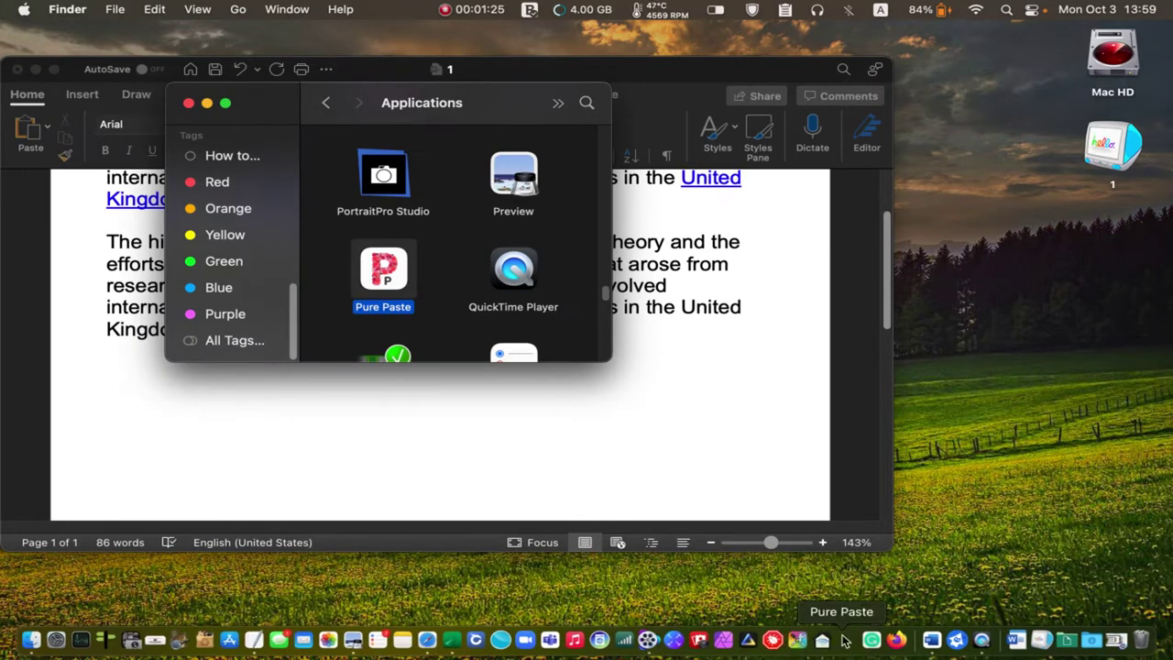